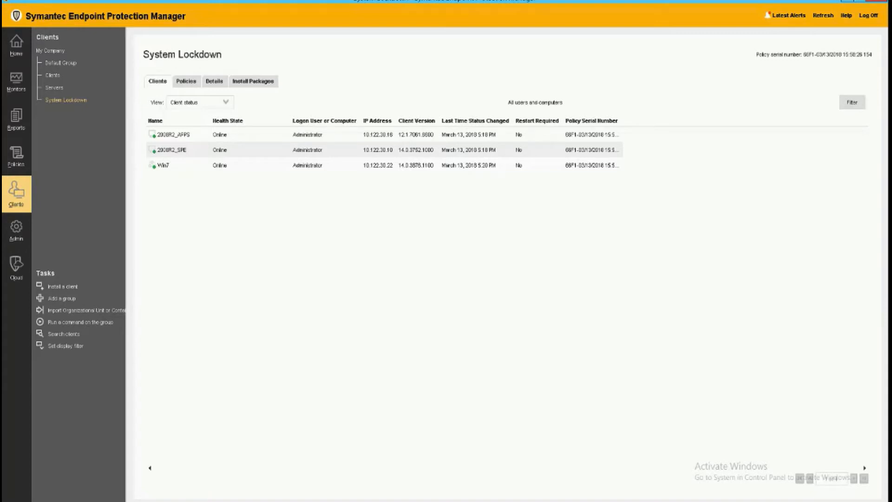
Step: Review the System Lockdown group's policies and the command options for the 2008R2_APPS client
click(189, 82)
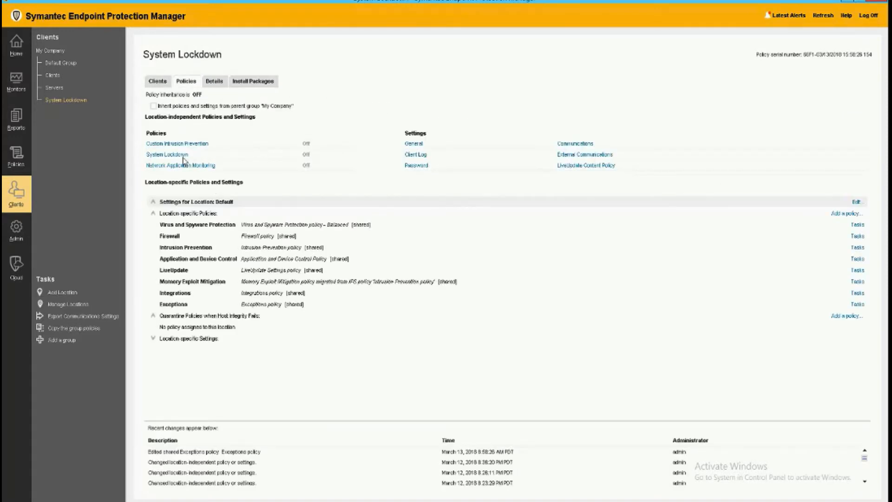
click(165, 84)
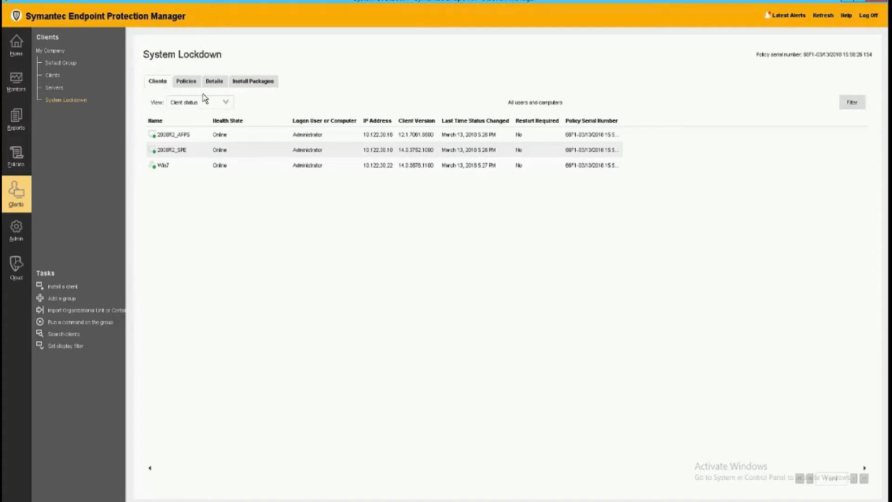
click(183, 135)
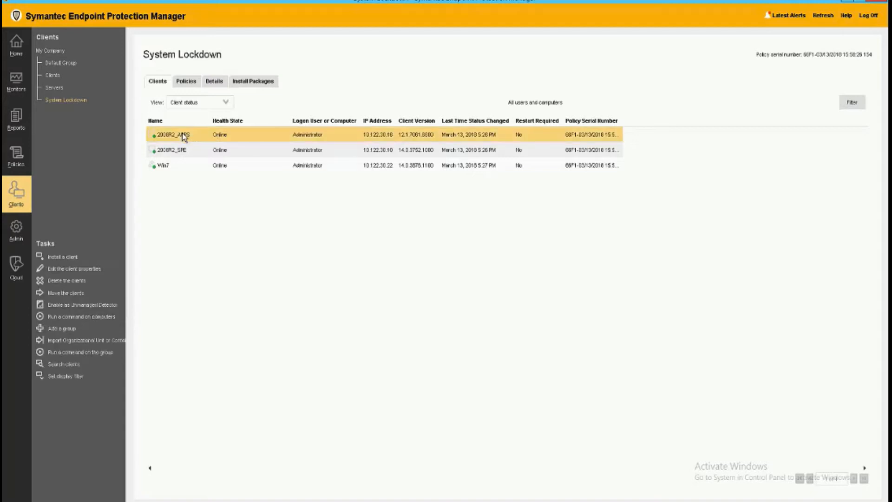
right_click(183, 135)
mouse_move(226, 185)
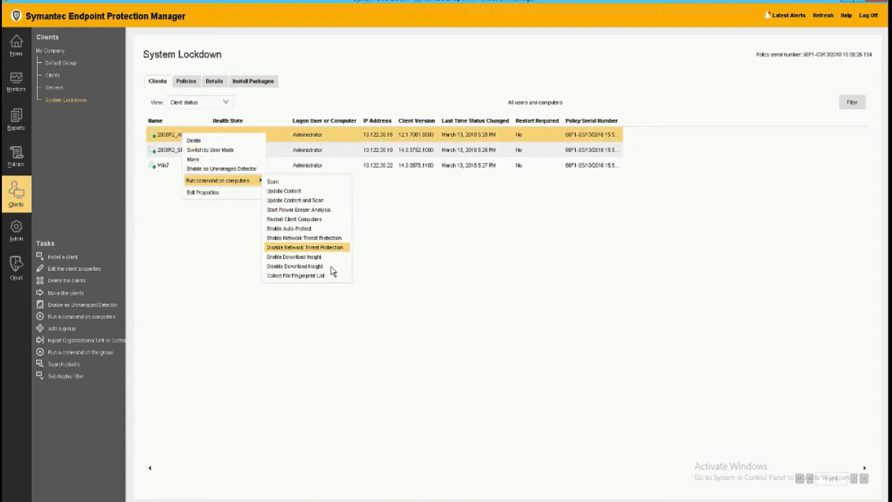
click(160, 137)
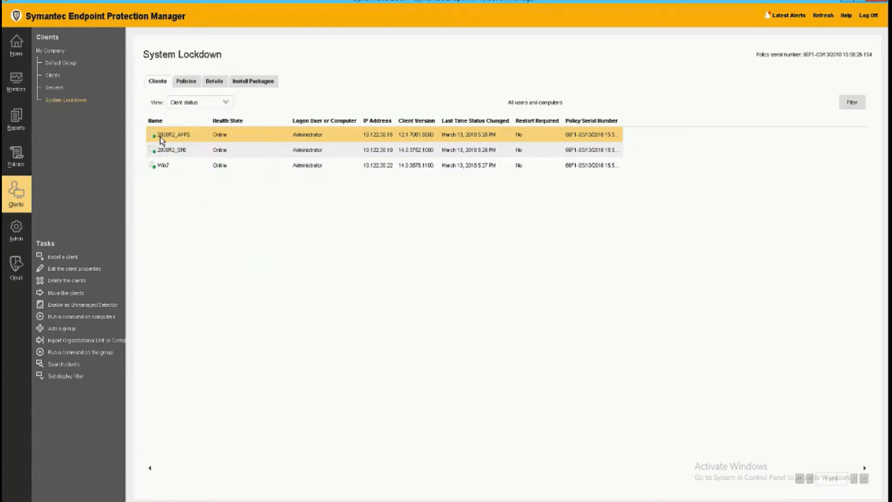
Step: Browse the commands available for the selected clients and for the System Lockdown group
ctrl+click(168, 152)
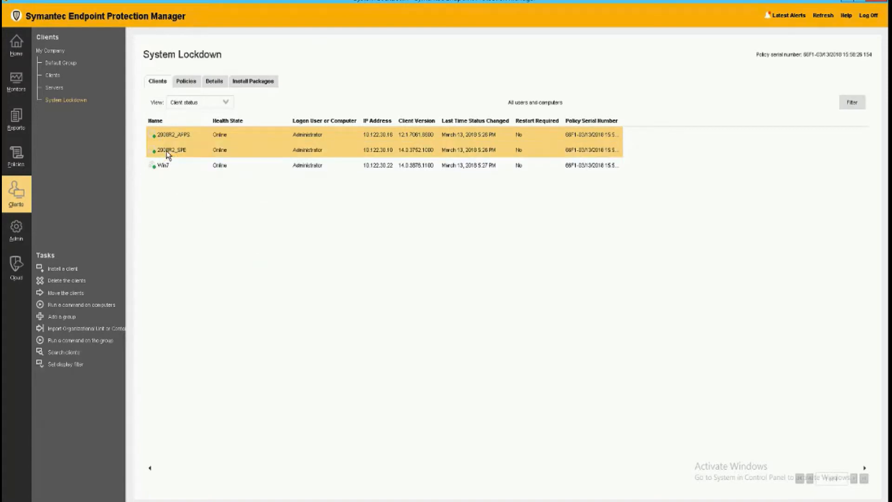
right_click(166, 151)
mouse_move(199, 191)
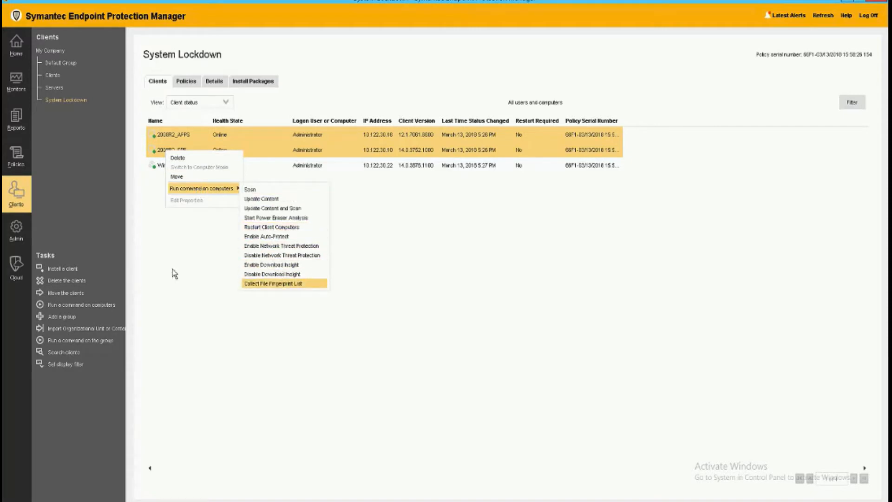
click(188, 269)
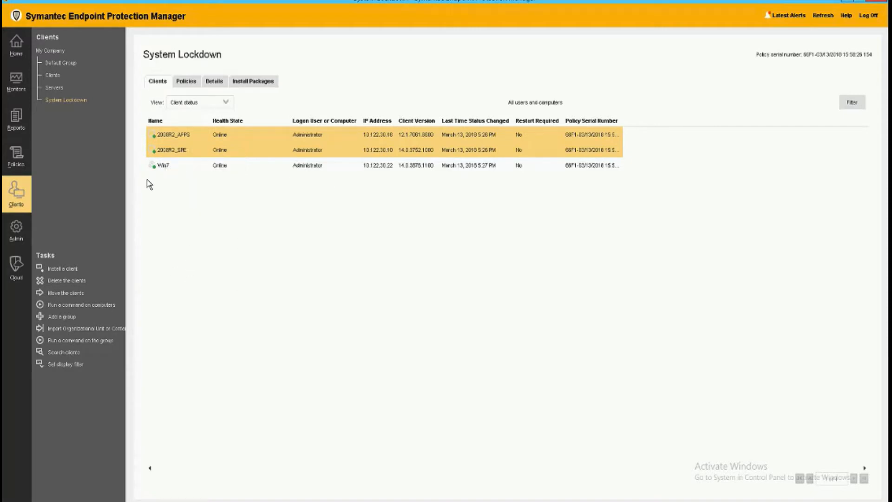
right_click(78, 101)
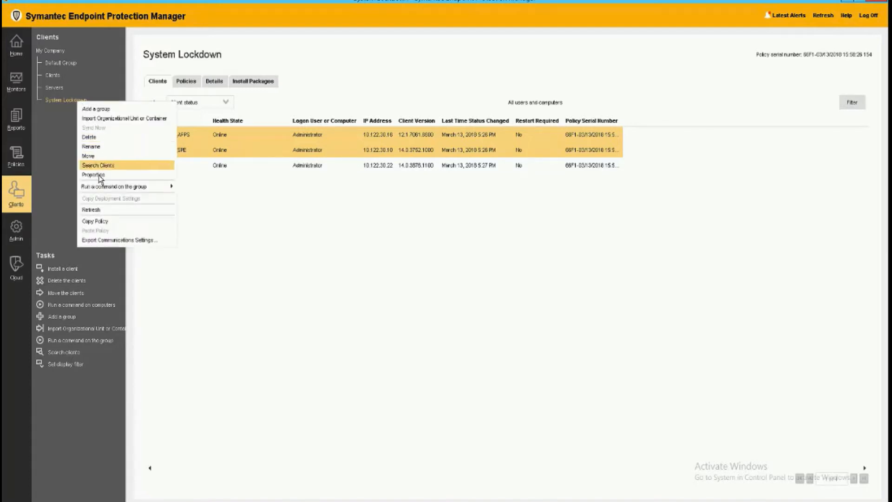
mouse_move(102, 188)
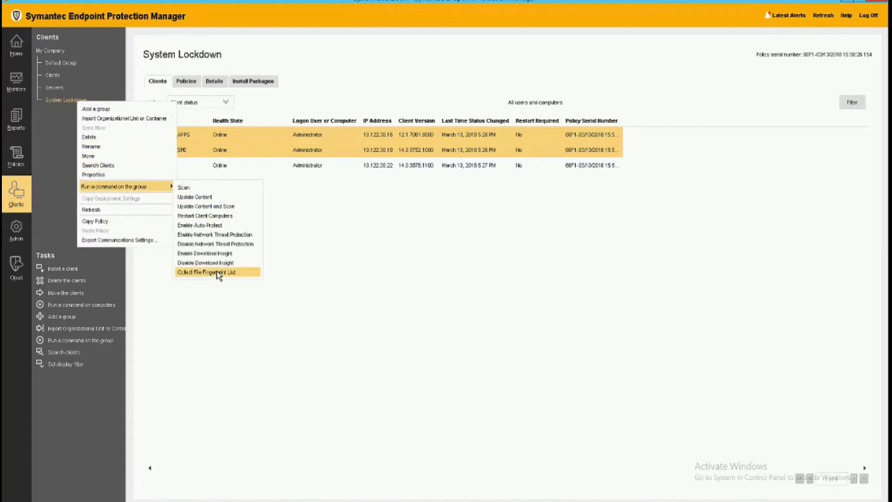
click(375, 270)
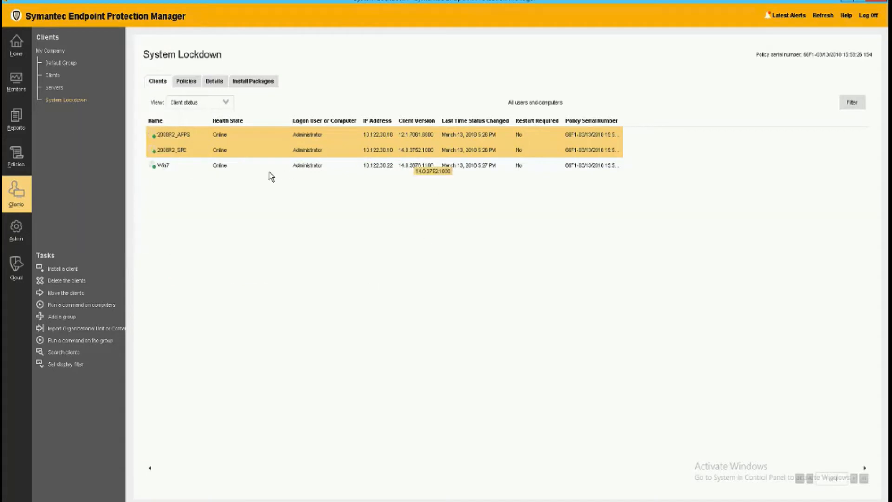
Step: Run Collect File Fingerprint List on the 2008R2_SPE and Win7 clients and confirm the command
click(183, 154)
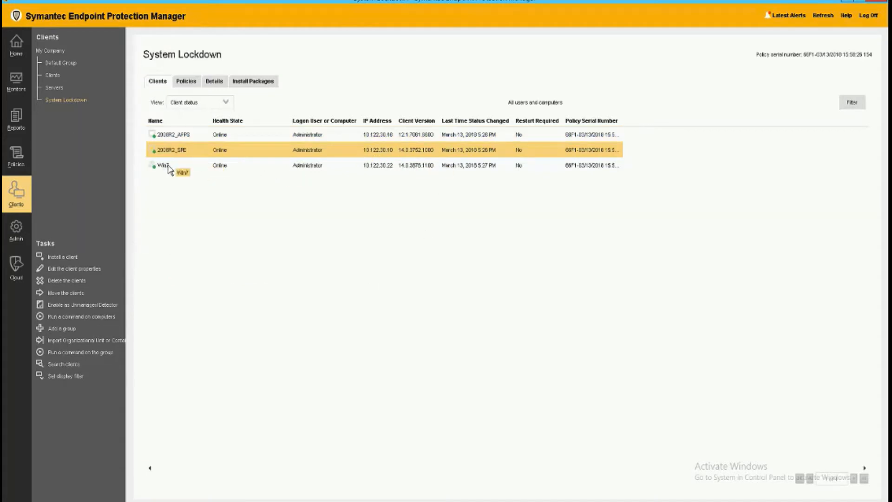
ctrl+click(169, 166)
right_click(169, 168)
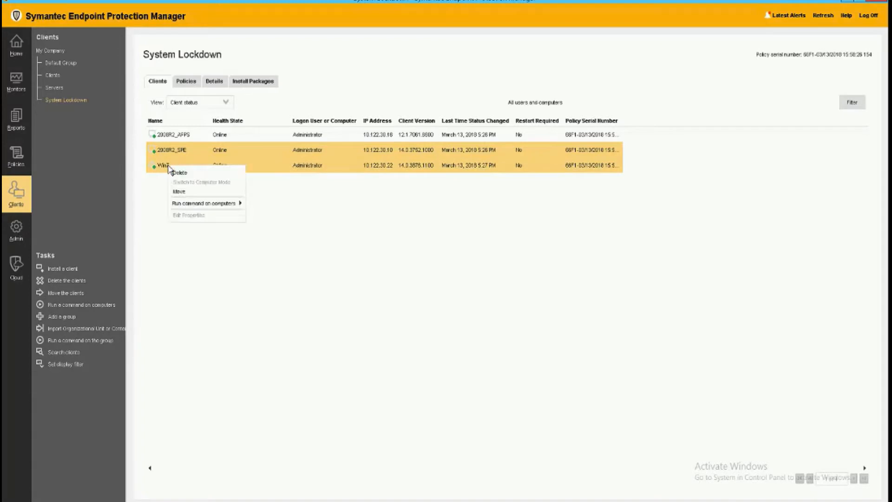
mouse_move(190, 210)
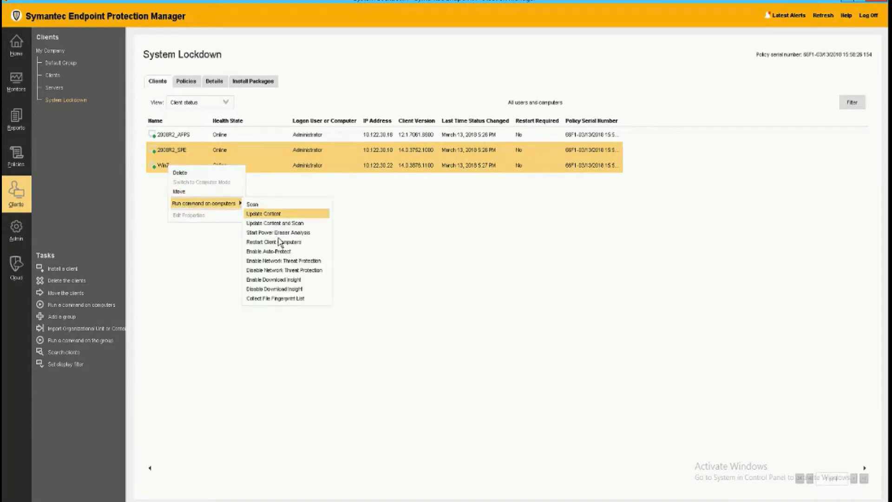
click(303, 300)
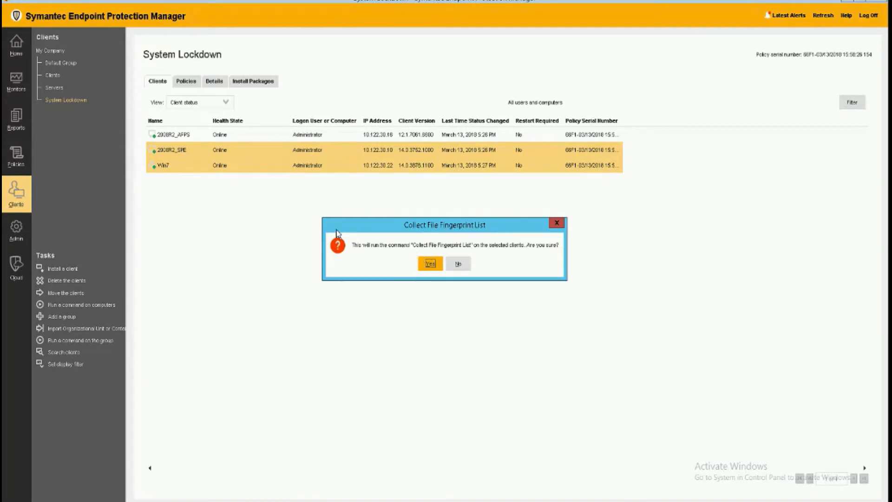
click(432, 263)
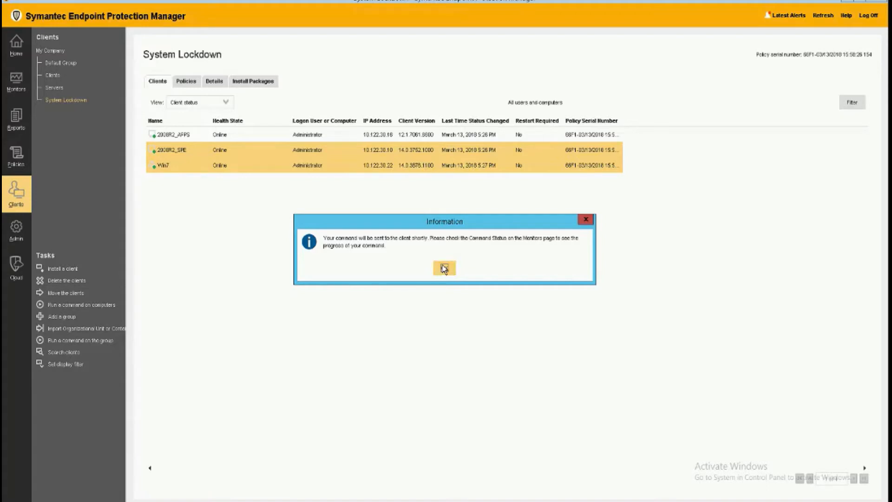
click(445, 269)
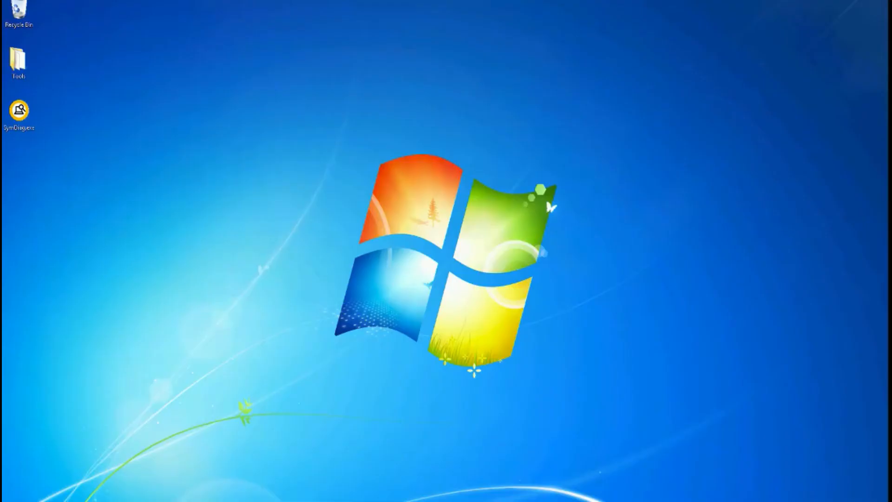
Step: Open Task Manager on the Win7 client and inspect the running processes
right_click(547, 499)
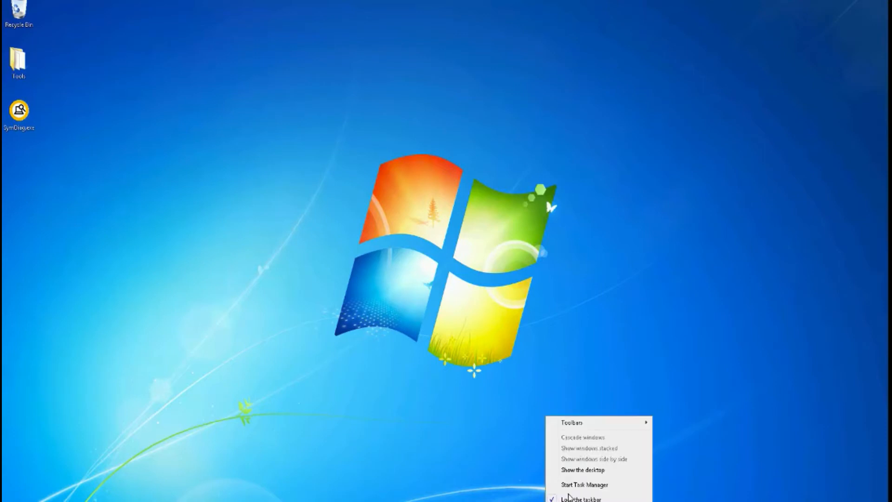
click(574, 484)
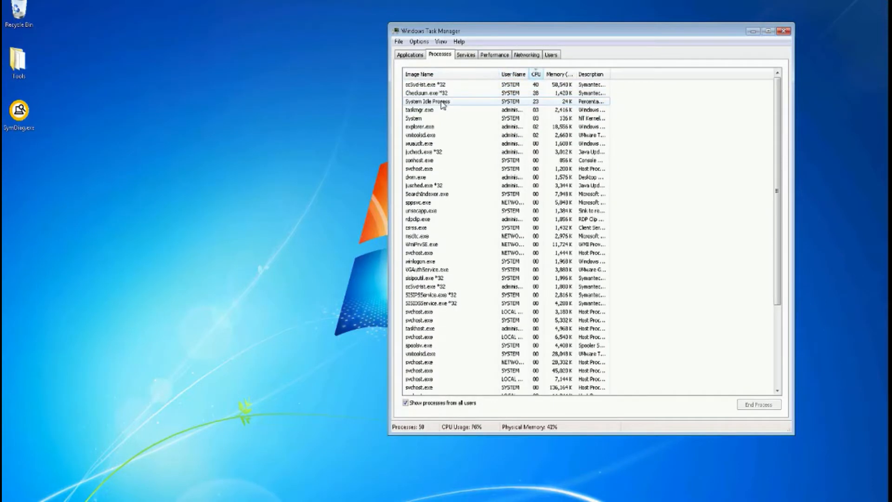
click(443, 102)
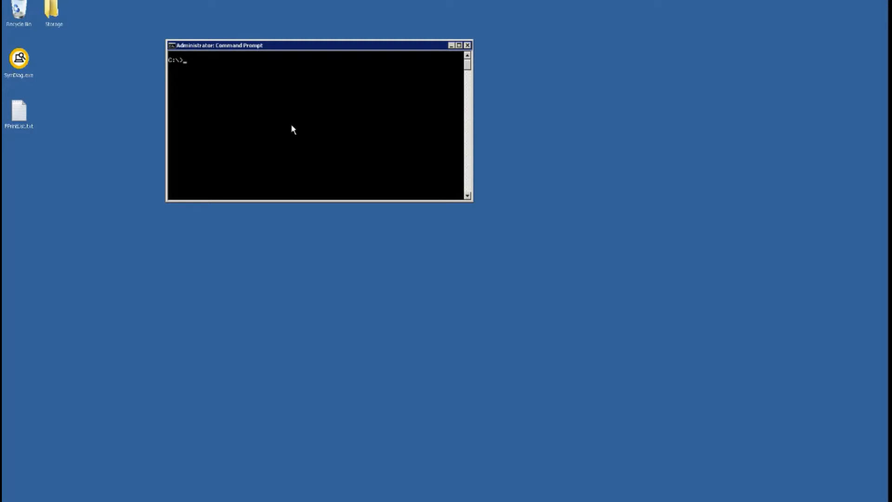
Step: In the command prompt, change directory to Program Files (x86)\Symantec\Symantec Endpoint Protection
text(cd pro)
key(Tab)
key(Tab)
key(Return)
text(cd sy)
key(Tab)
key(Return)
text(cd sy)
key(Tab)
key(Return)
Step: Run checksum c:\Fprintlist.txt c:/ to generate a fingerprint file, then interrupt the scan
text(checksum c:\)
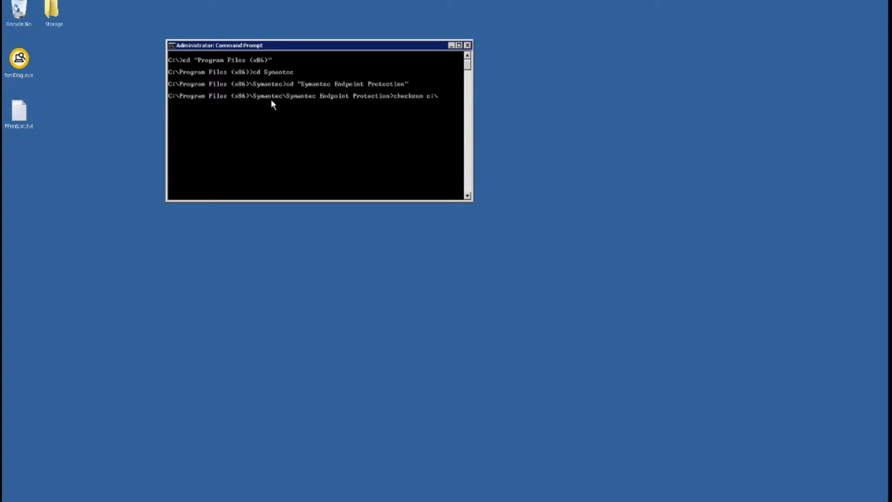
text(Fprintlist.txt c:)
key(Return)
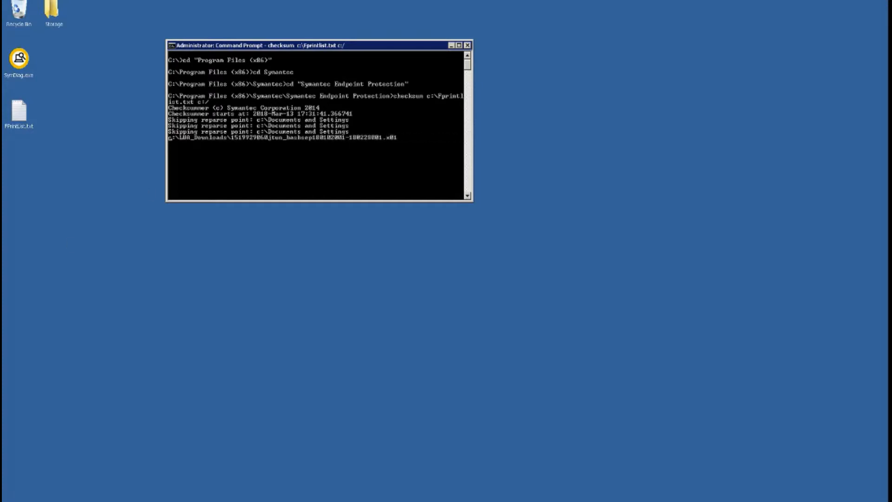
key(ctrl+c)
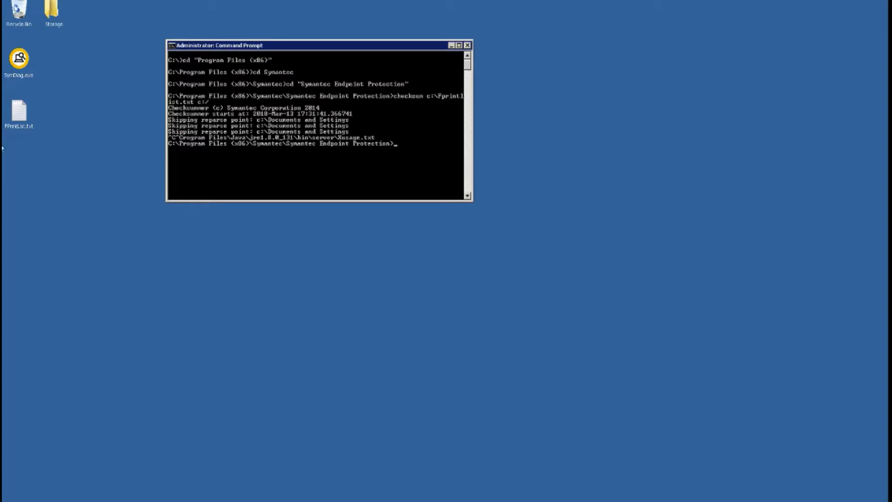
Step: Open FPrintList.txt in Notepad, scroll through its contents, and close it
click(16, 119)
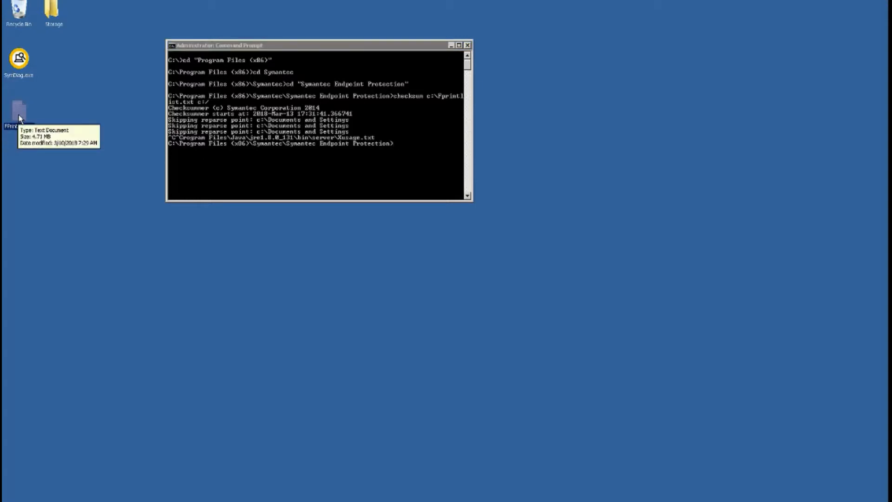
right_click(19, 119)
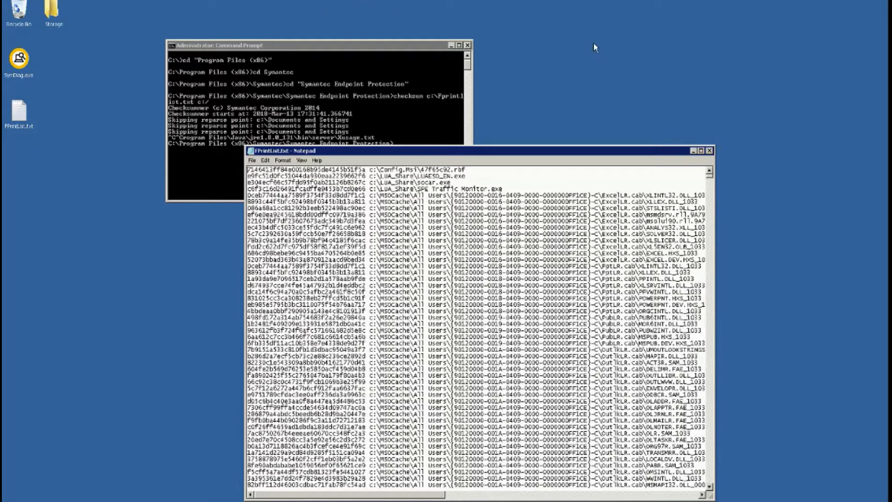
click(701, 151)
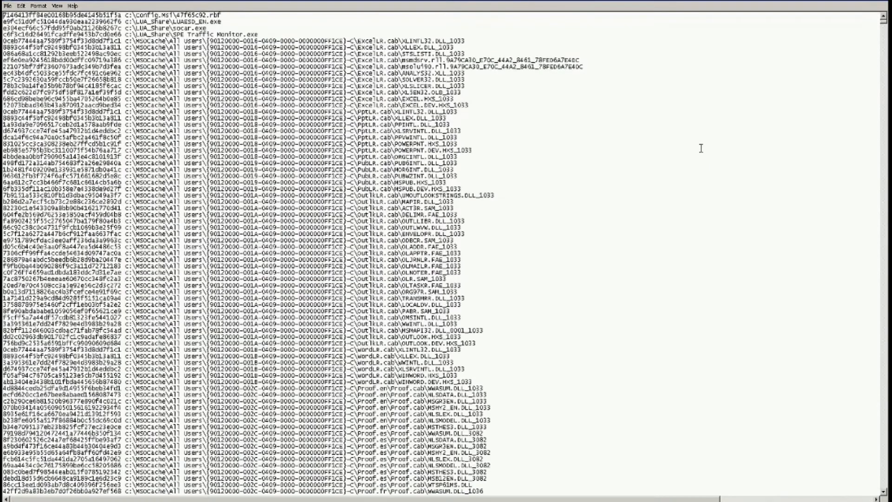
drag(885, 24, 884, 138)
drag(884, 211, 876, 492)
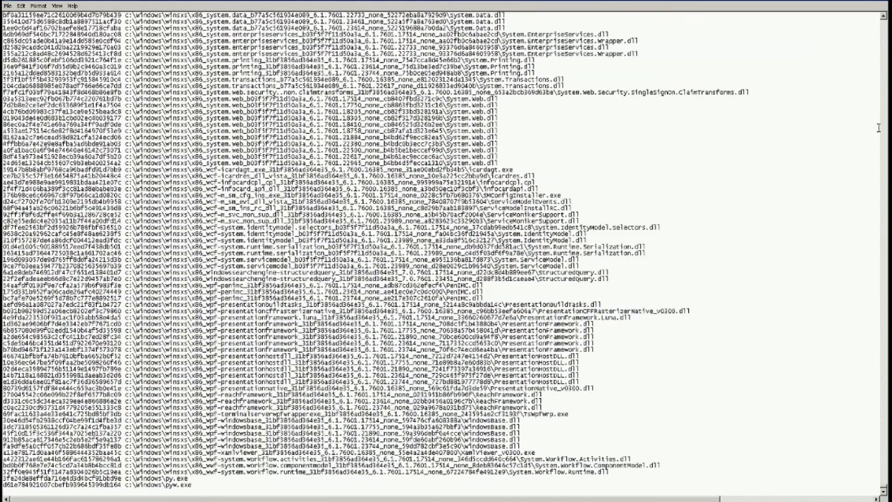
click(884, 2)
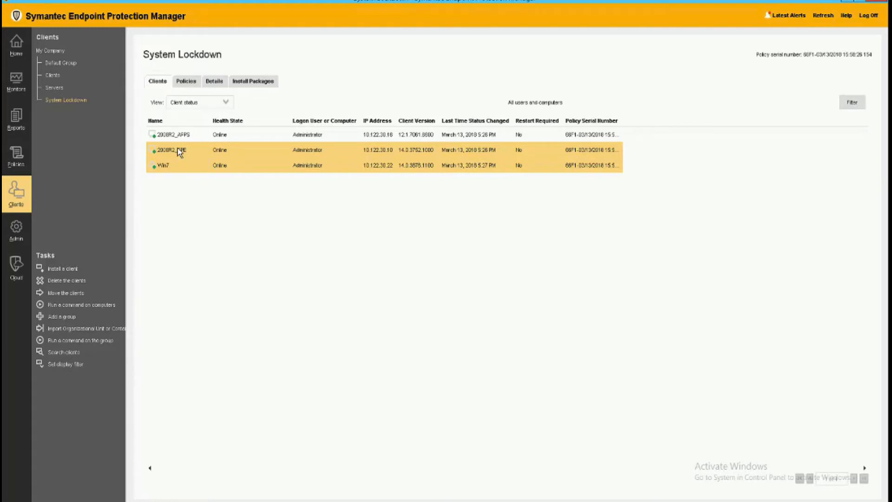
Step: Open File Fingerprint Lists under Policy Components and start adding a new file fingerprint list
click(17, 165)
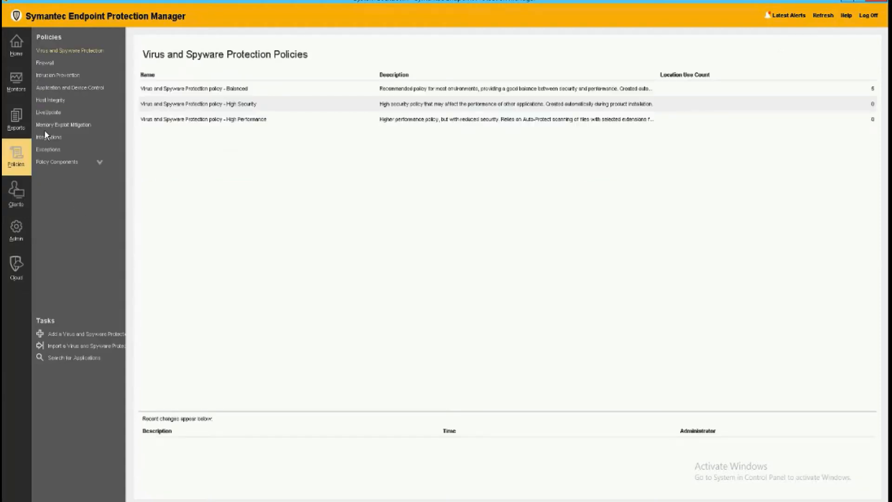
click(61, 163)
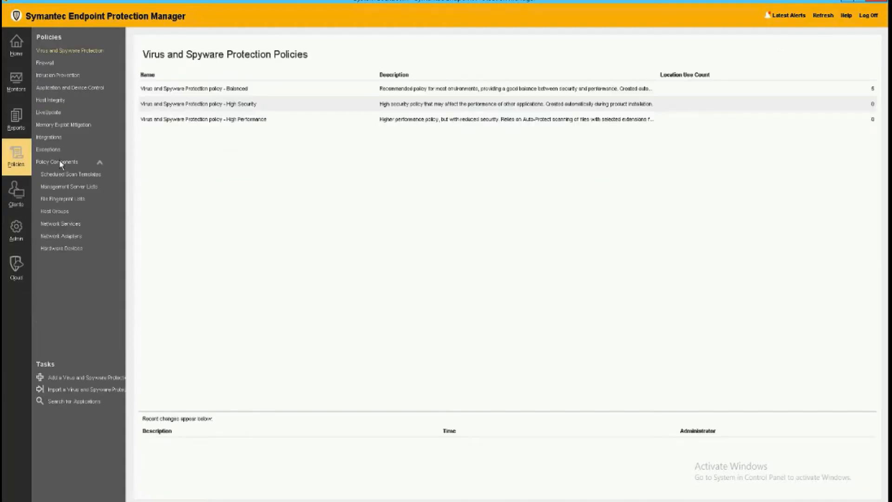
click(64, 200)
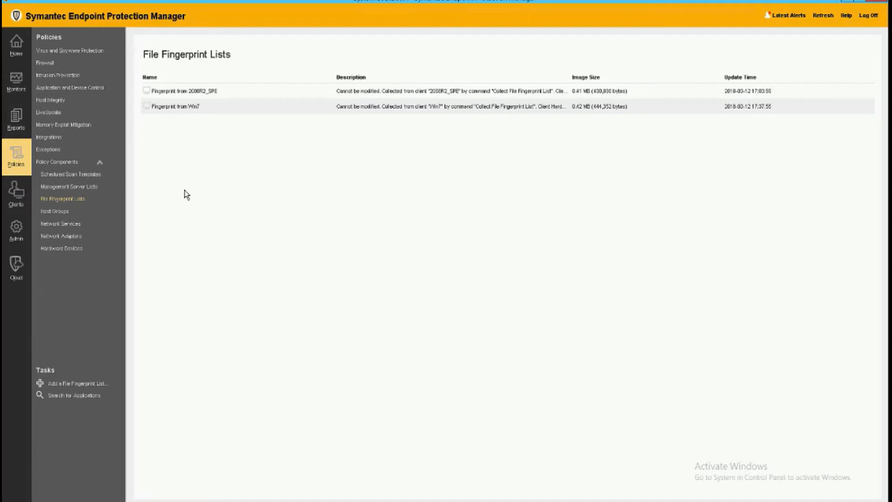
click(78, 386)
click(512, 362)
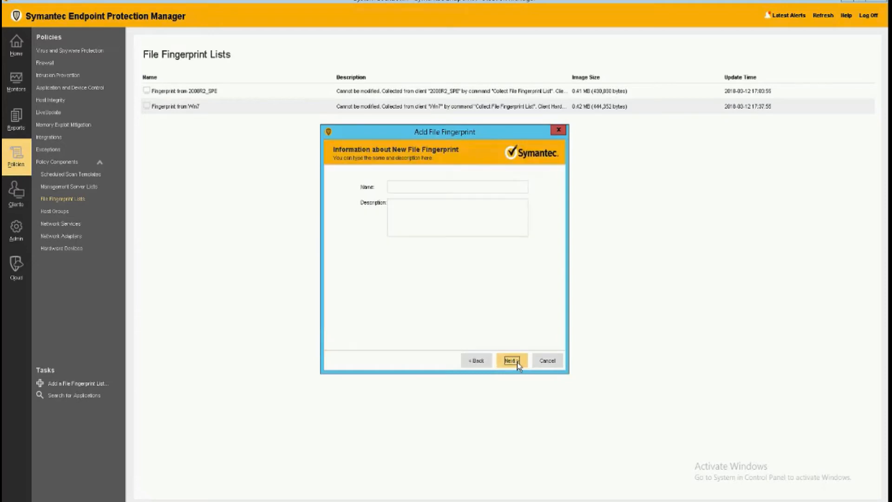
Step: Name the new fingerprint list Fingerprint list manual and continue
click(482, 189)
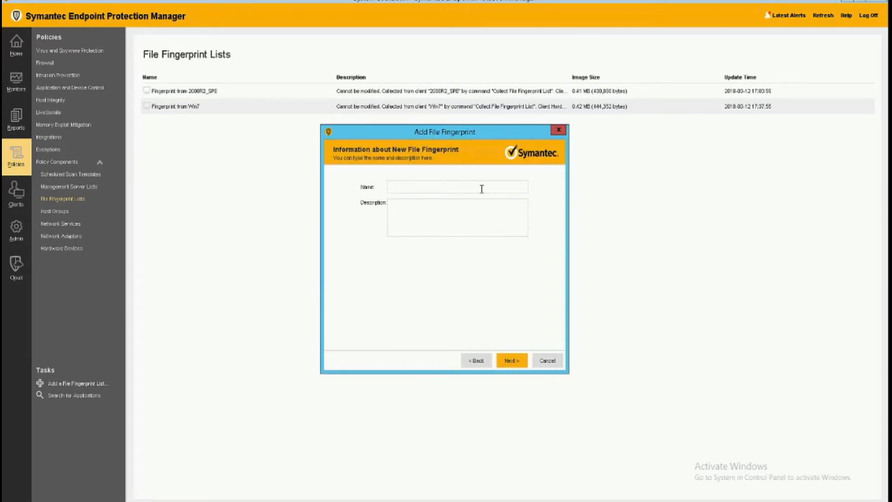
text(Fingerprint list manual)
click(515, 360)
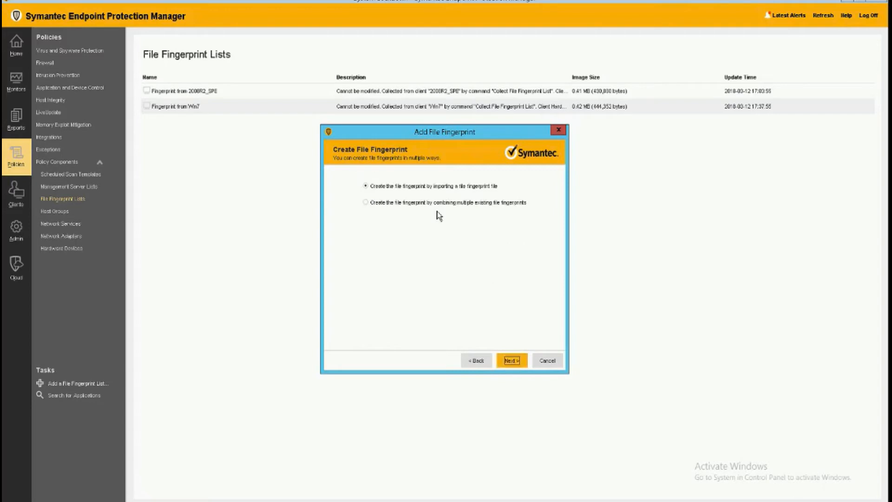
Step: Choose to import a fingerprint file and browse to FPrintList.txt in the FingerPrint folder on the Desktop
click(512, 361)
click(511, 218)
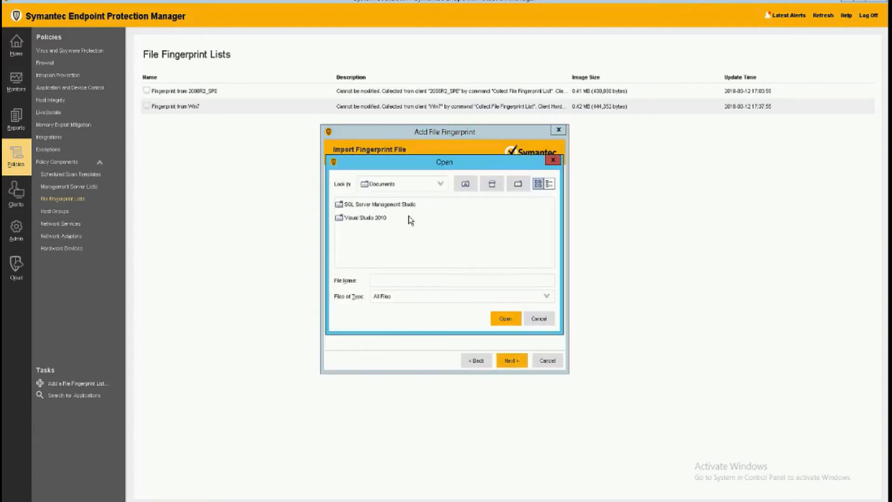
click(441, 184)
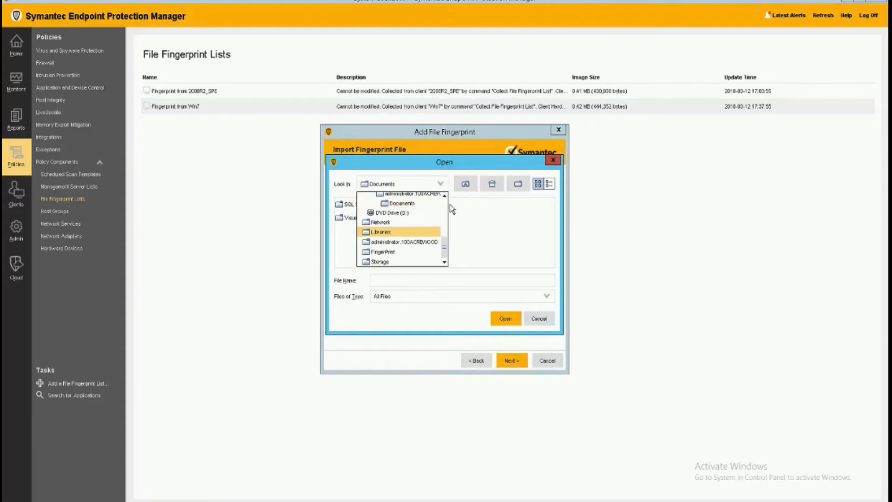
scroll(451, 209, up, 5)
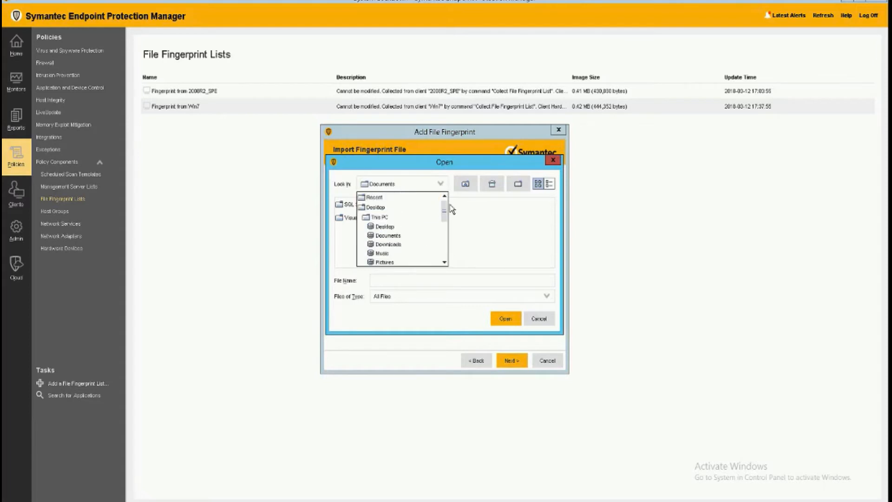
click(385, 228)
double_click(362, 207)
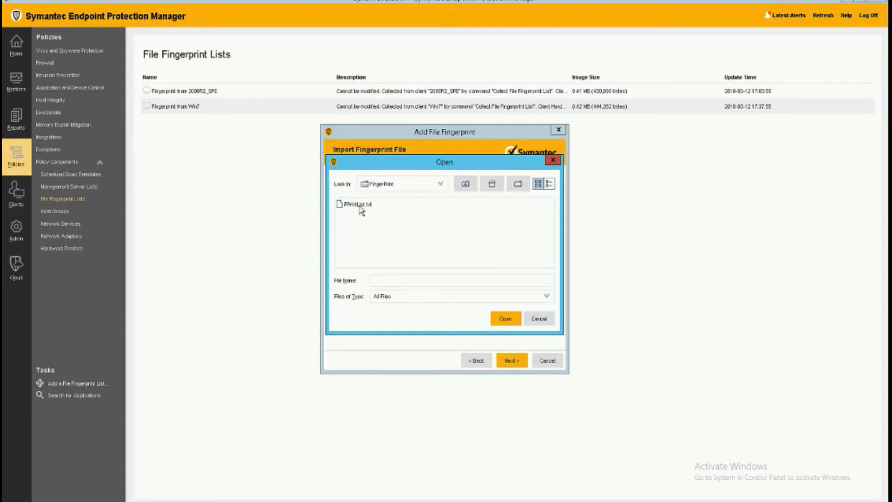
click(361, 207)
click(506, 319)
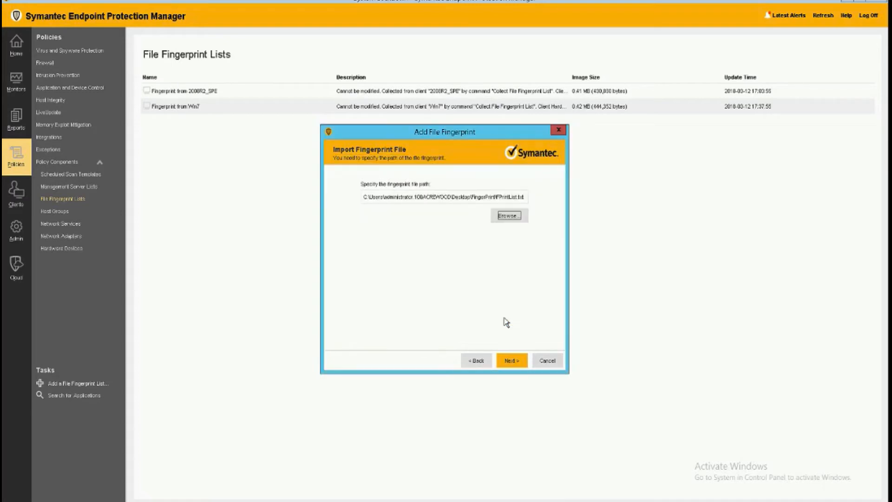
Step: Run the fingerprint import, close the completion report, and finish the Add File Fingerprint wizard
click(513, 361)
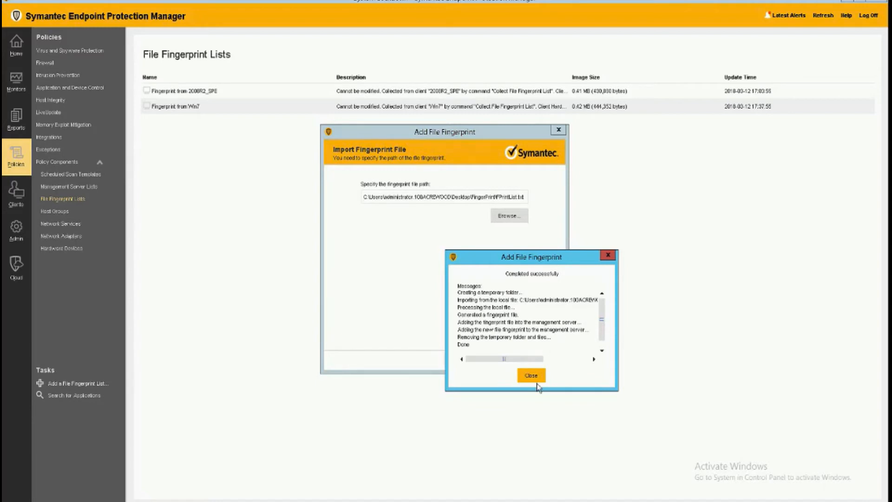
click(534, 379)
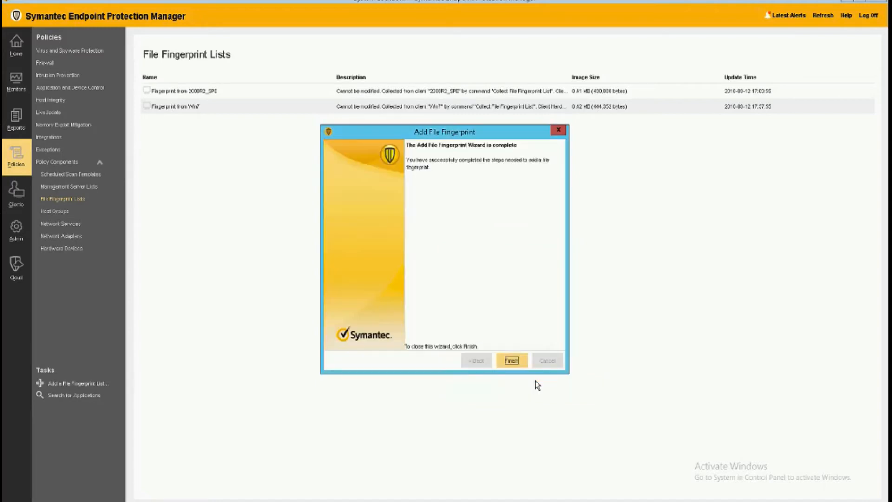
click(514, 361)
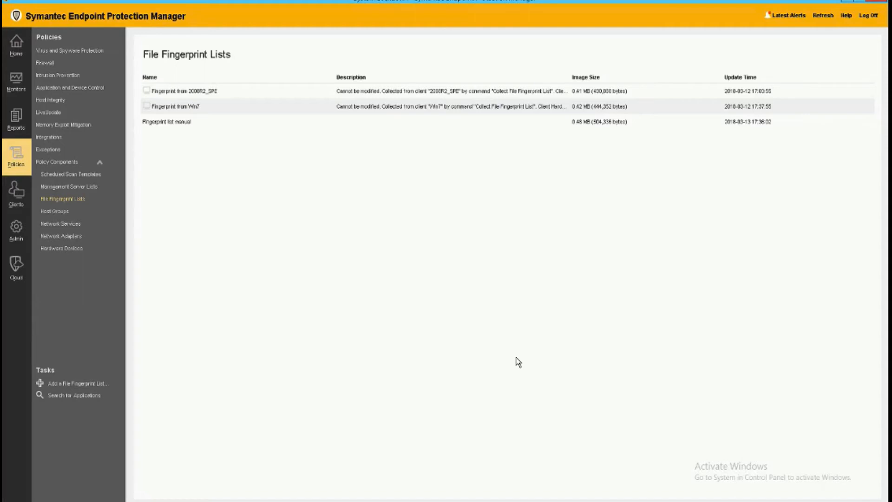
Step: Open the System Lockdown policy of the System Lockdown client group and set it to log unapproved applications
click(196, 125)
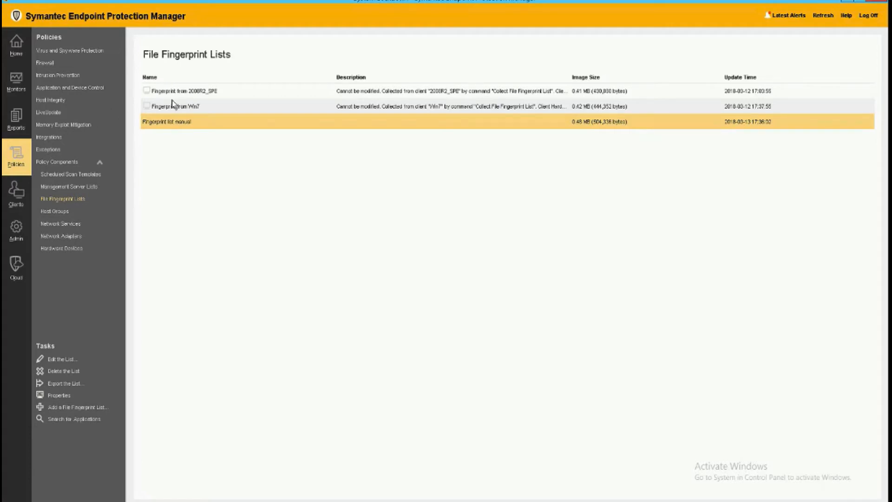
click(22, 194)
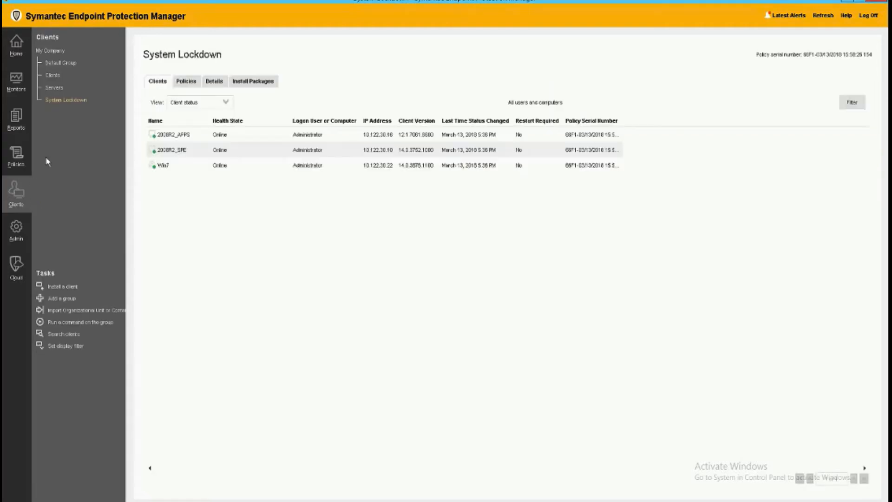
click(186, 82)
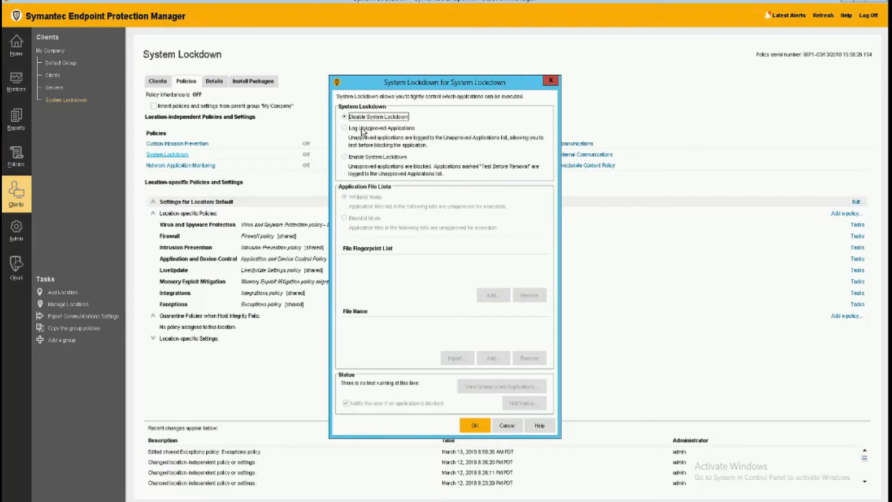
click(362, 132)
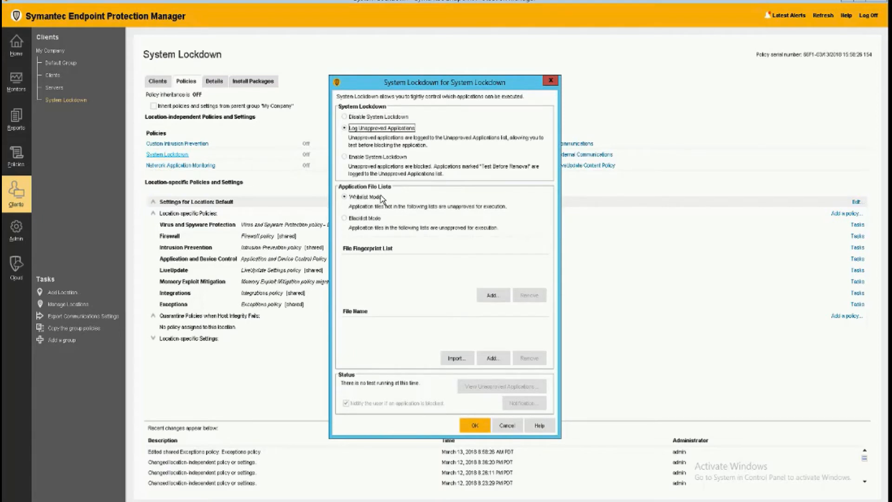
Step: Add Fingerprint from 2008R2_SPE, Fingerprint from Win7 and Fingerprint list manual to the whitelist, then save the policy
click(493, 295)
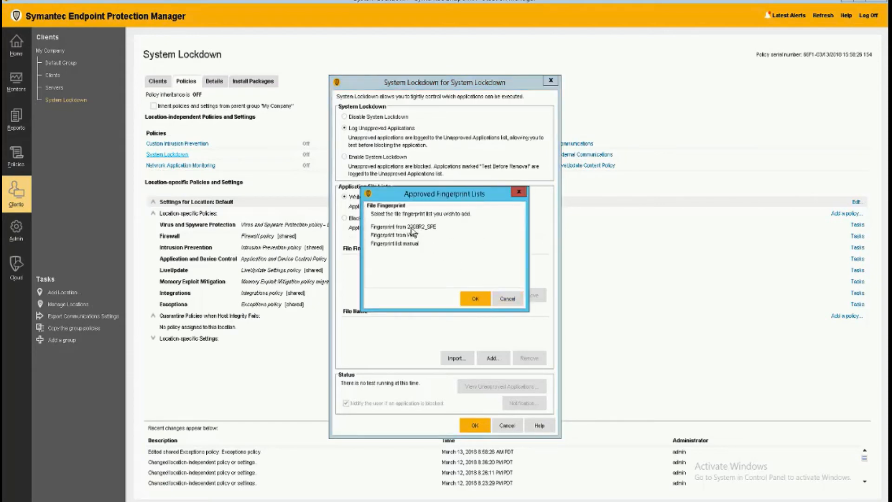
click(411, 228)
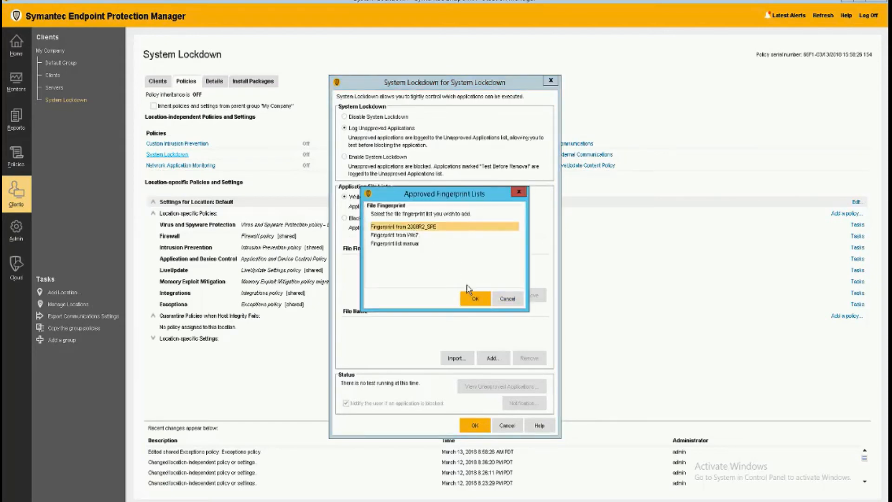
click(398, 244)
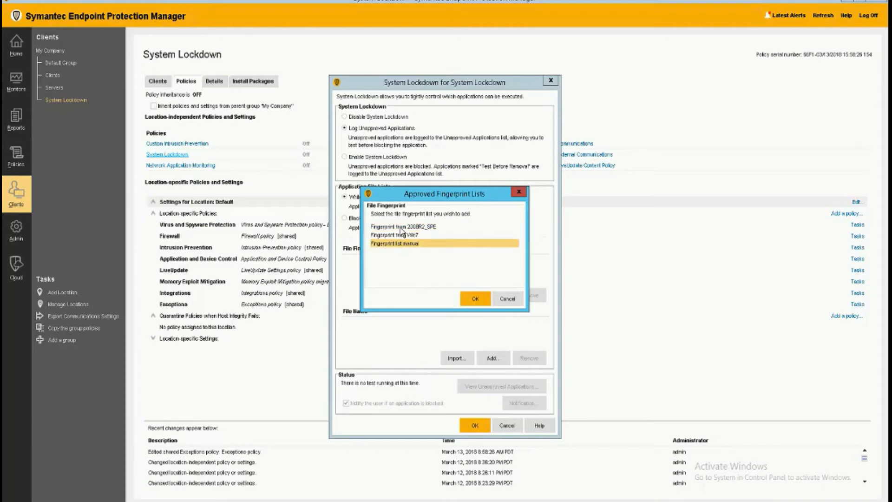
click(403, 227)
click(471, 299)
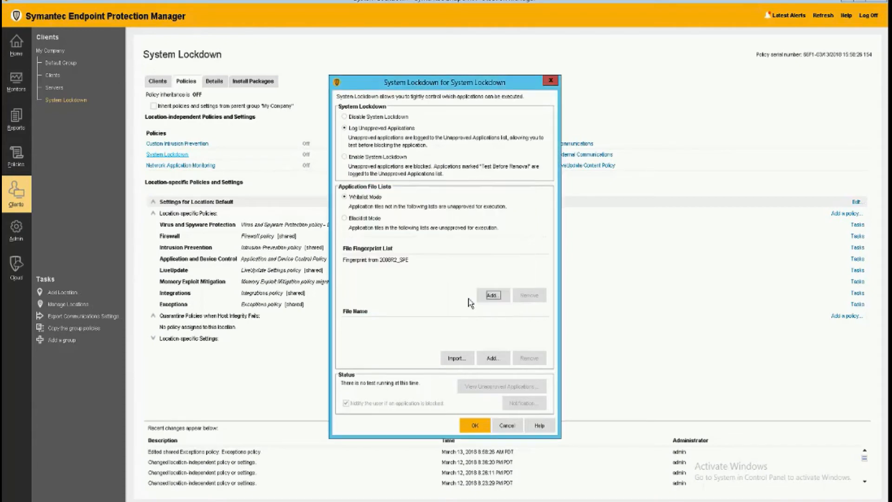
click(491, 294)
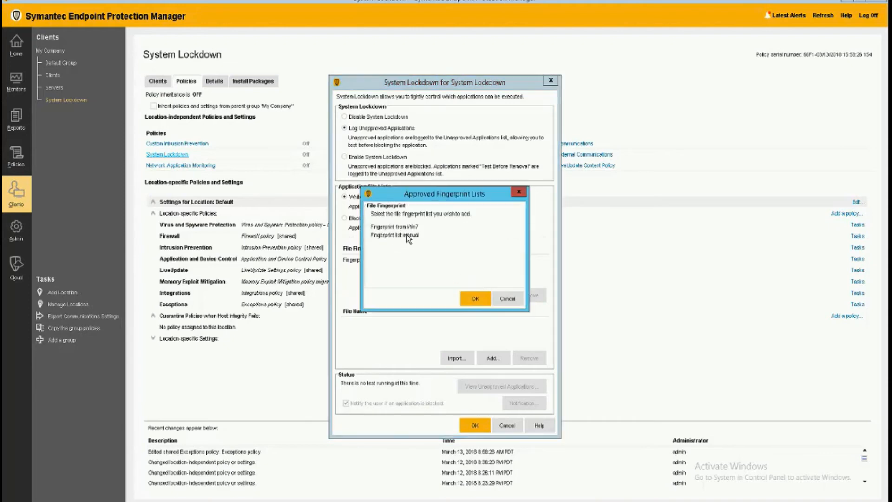
click(403, 228)
click(475, 299)
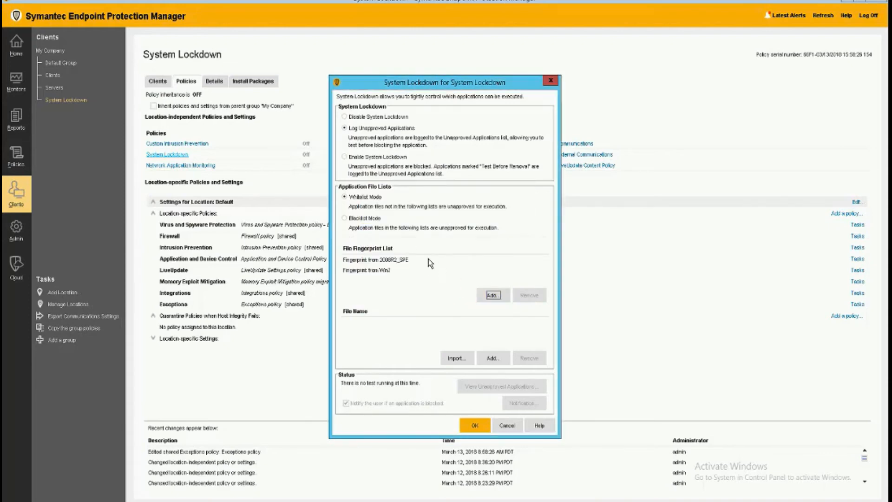
click(491, 297)
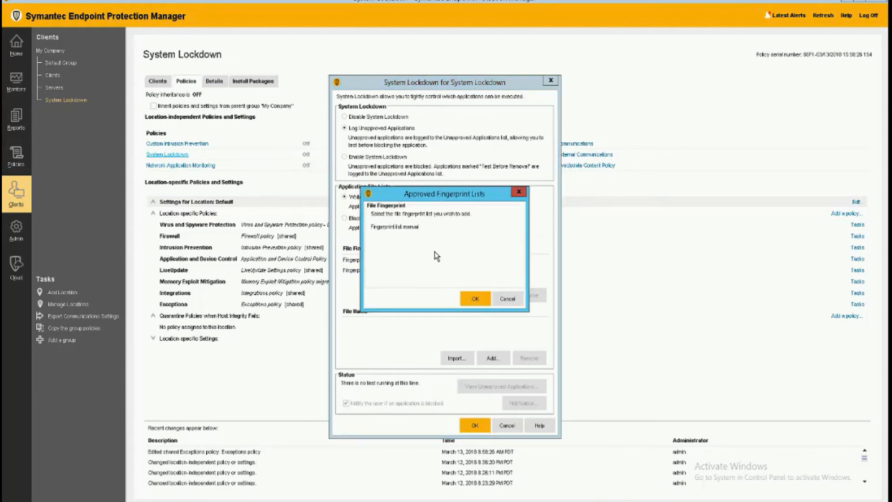
click(402, 228)
click(475, 299)
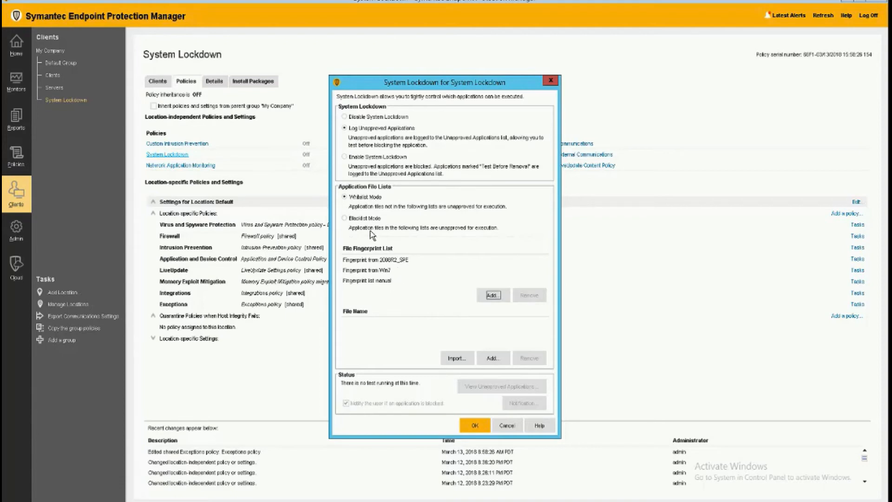
click(476, 425)
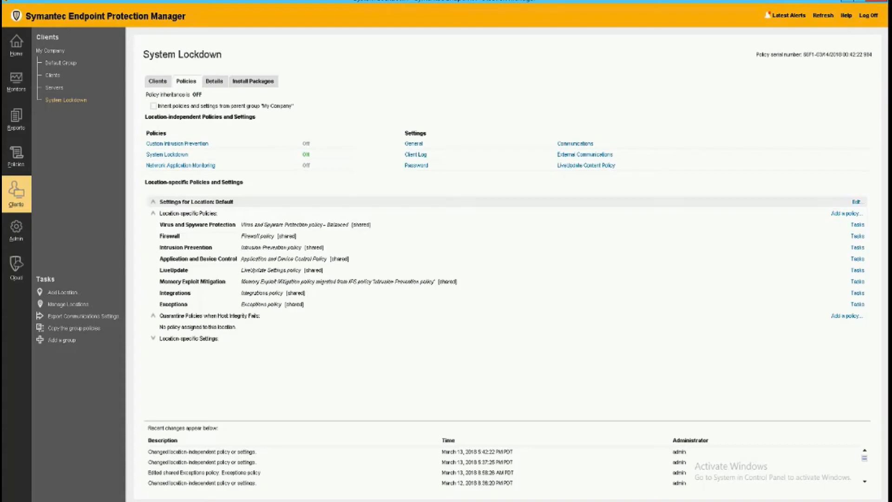
Step: Launch SymDiag.exe on the server desktop, allow it to run, and accept the EULA
click(56, 0)
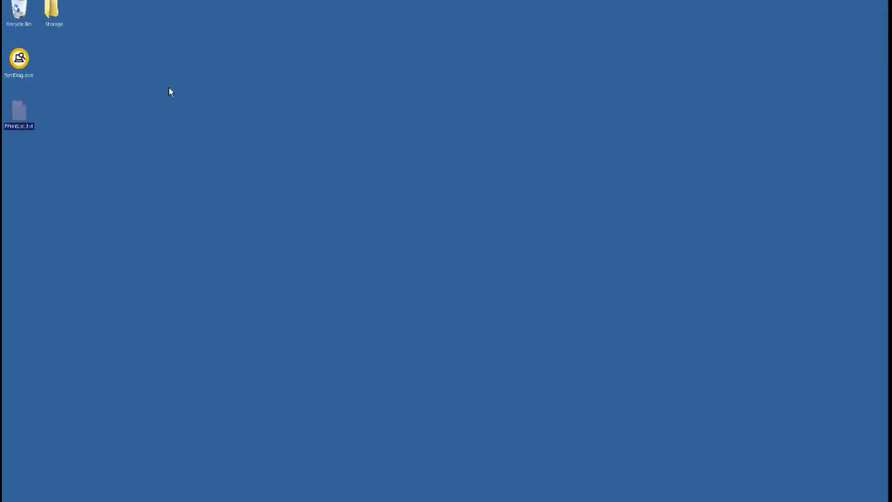
click(20, 60)
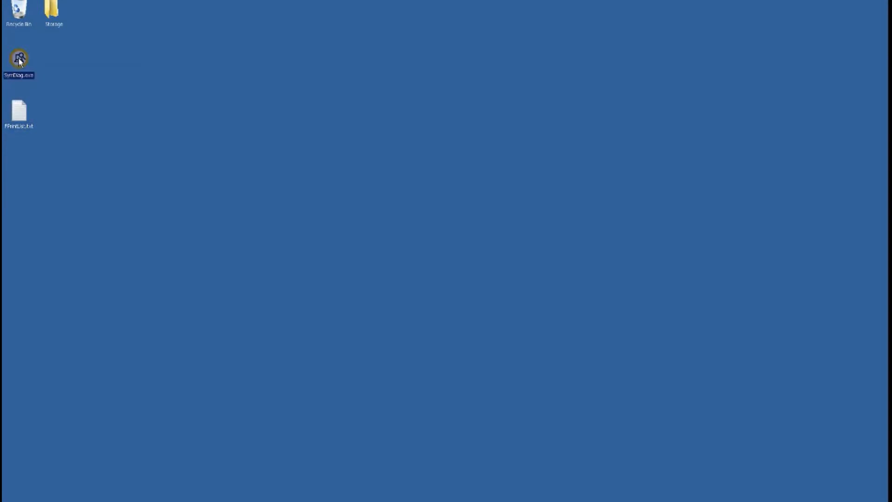
double_click(19, 61)
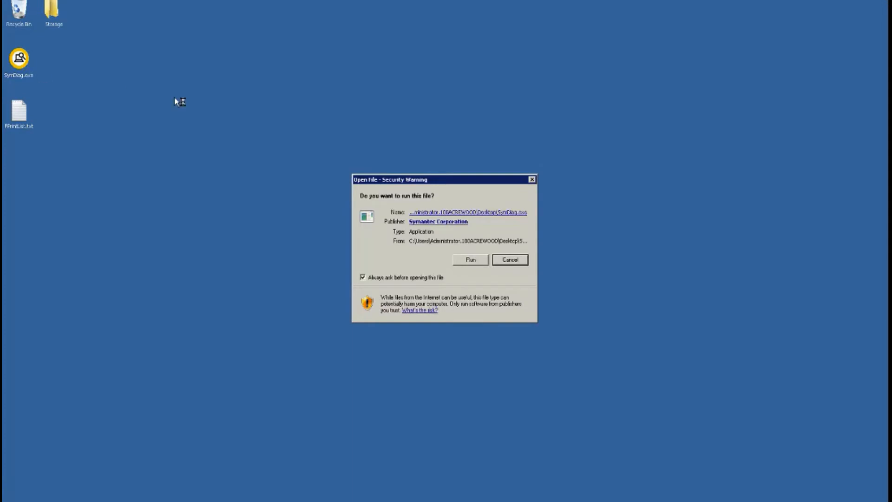
click(471, 261)
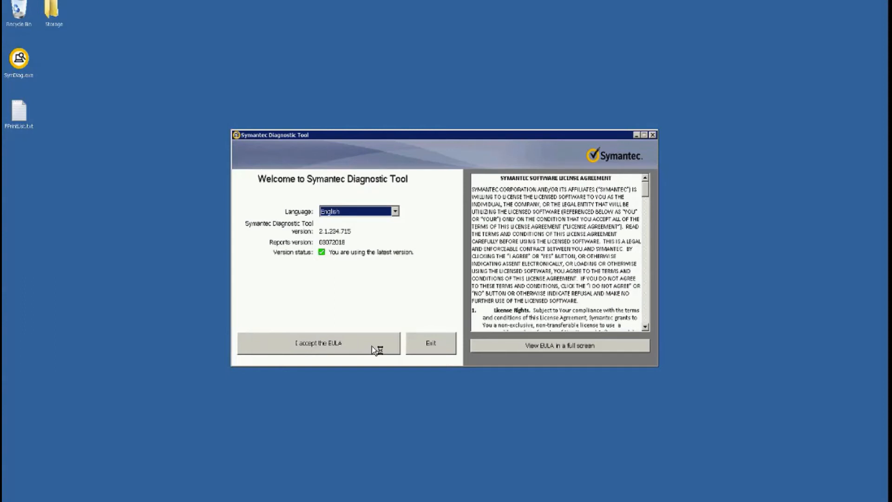
click(377, 350)
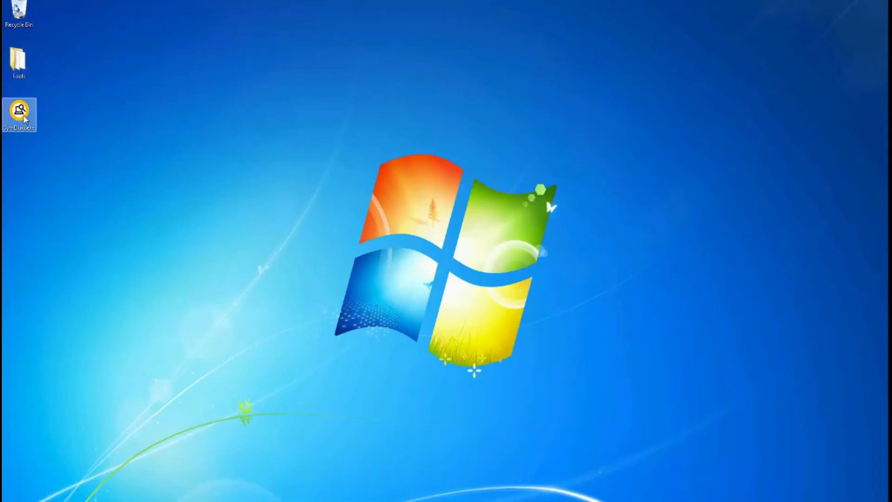
Step: Launch SymDiag.exe on the Win7 client, allow it to run, and accept the EULA
double_click(23, 119)
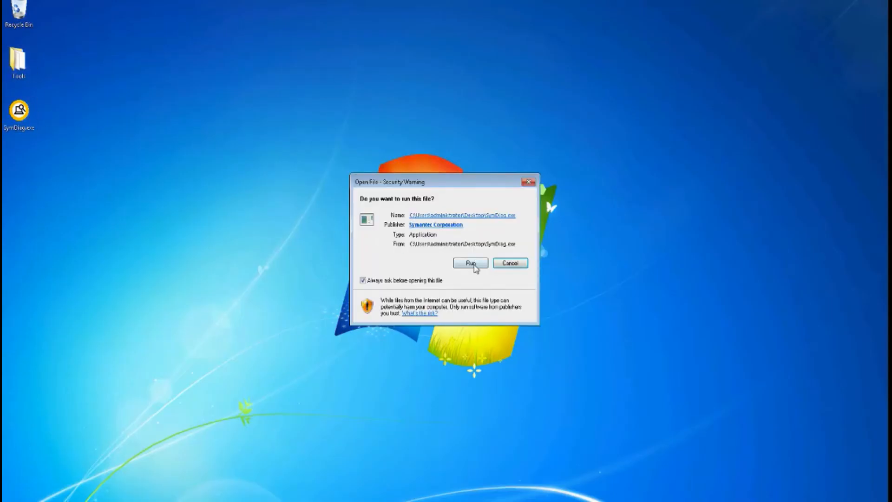
click(471, 263)
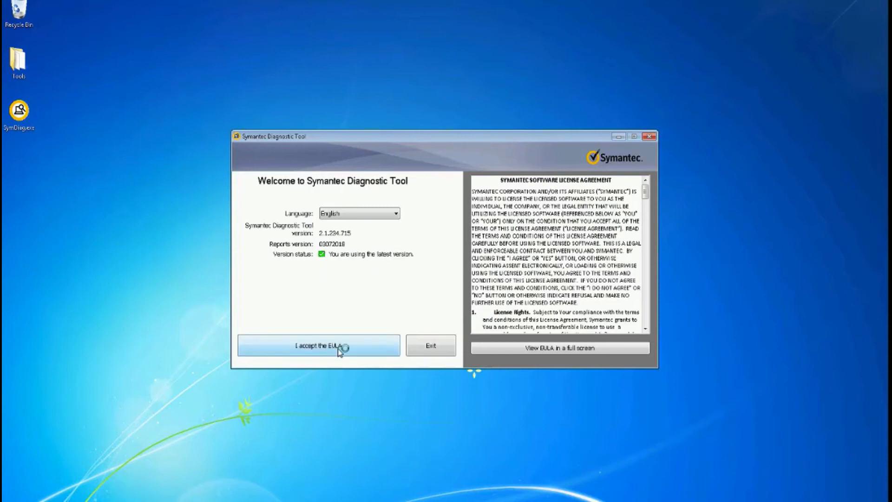
click(338, 349)
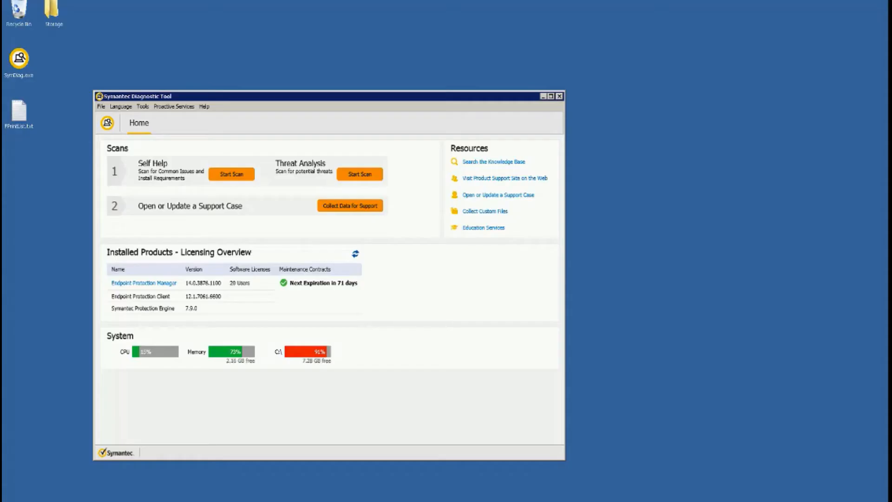
Step: Collect support data on the server for Endpoint Protection with All data and the default additional options
click(344, 210)
click(342, 210)
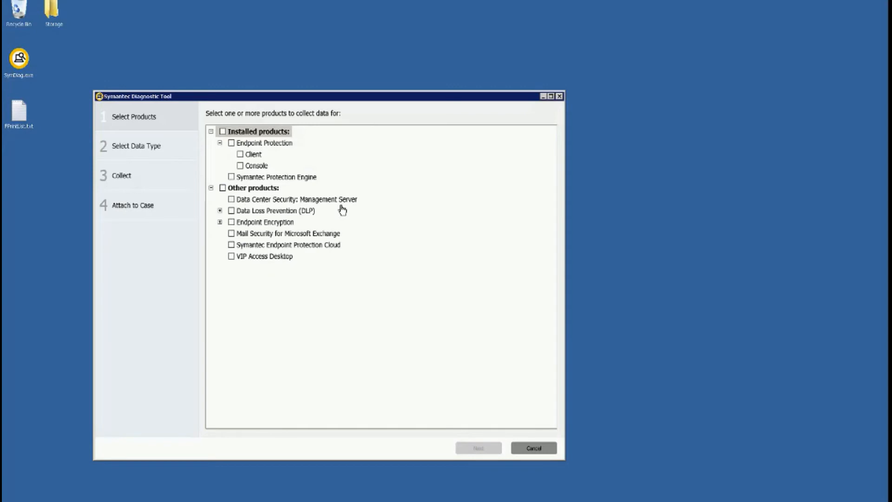
click(231, 143)
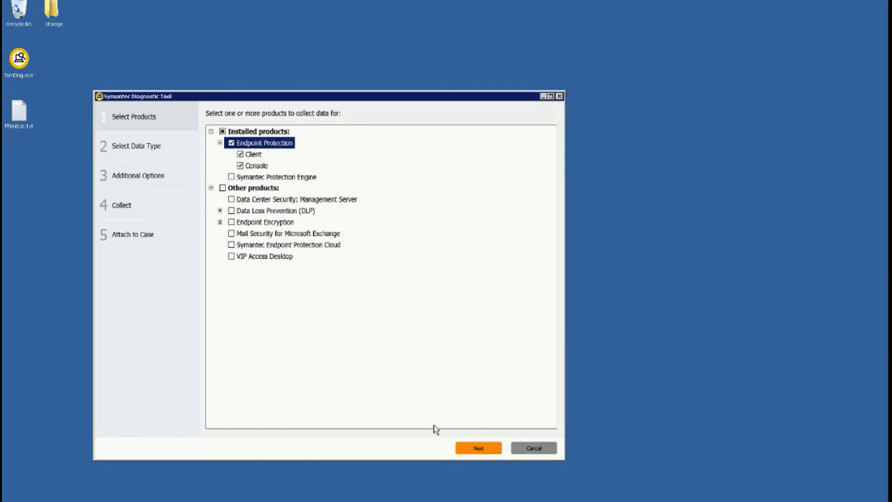
click(485, 449)
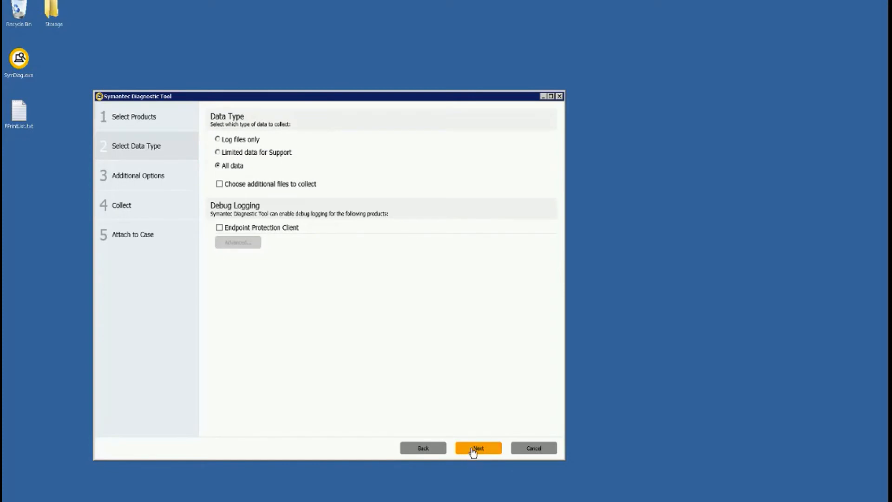
click(476, 449)
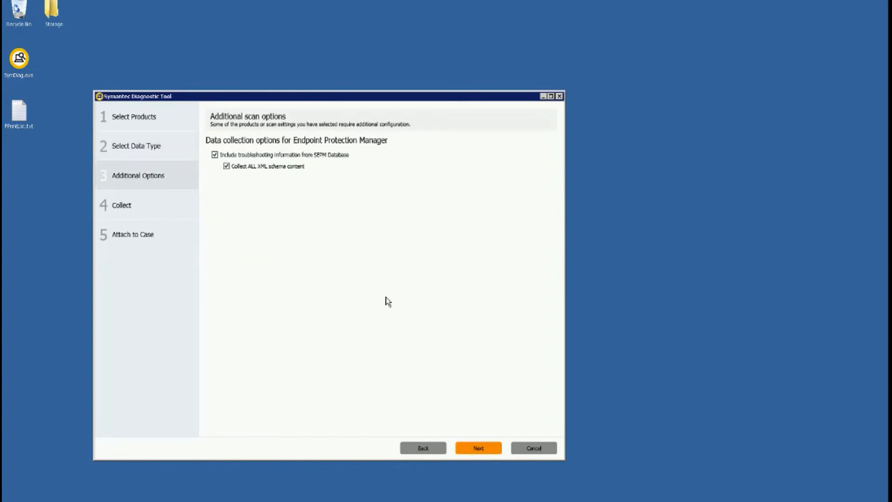
click(478, 448)
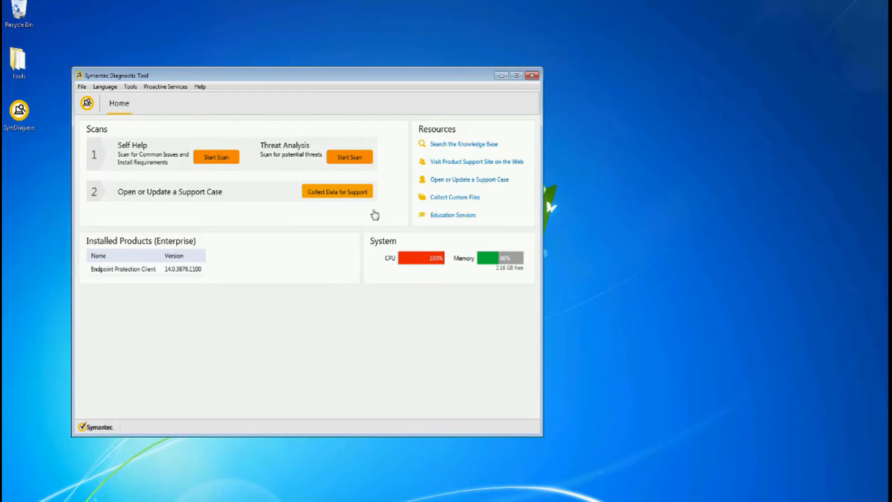
Step: Start collecting support data on the Win7 client for the installed Endpoint Protection Client
click(346, 192)
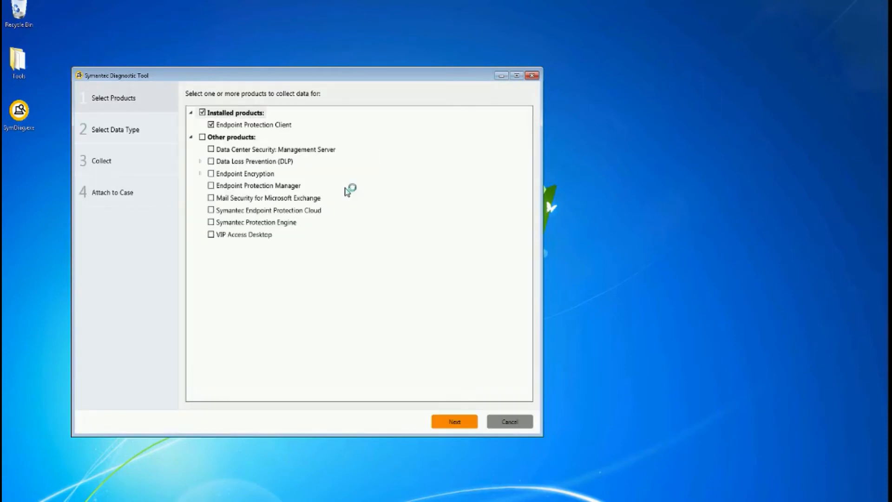
click(458, 423)
click(458, 422)
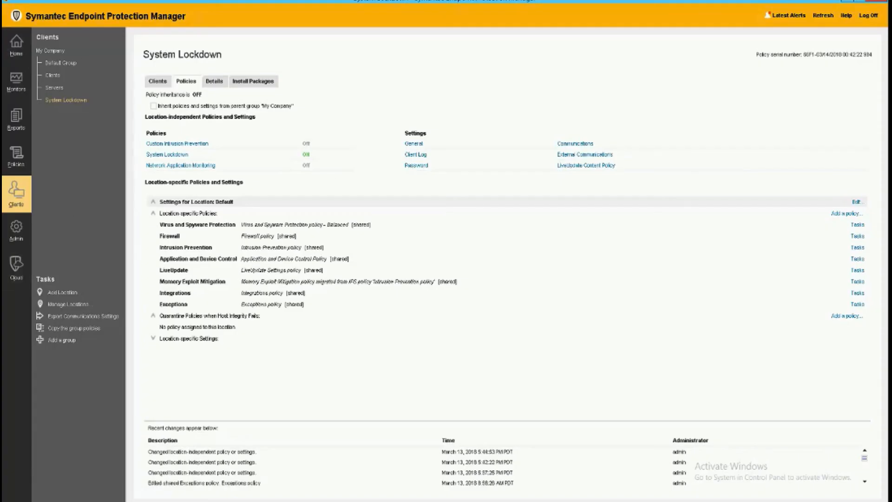
Step: Open the System Lockdown policy and review the unapproved applications list, widening its columns before closing it
click(176, 158)
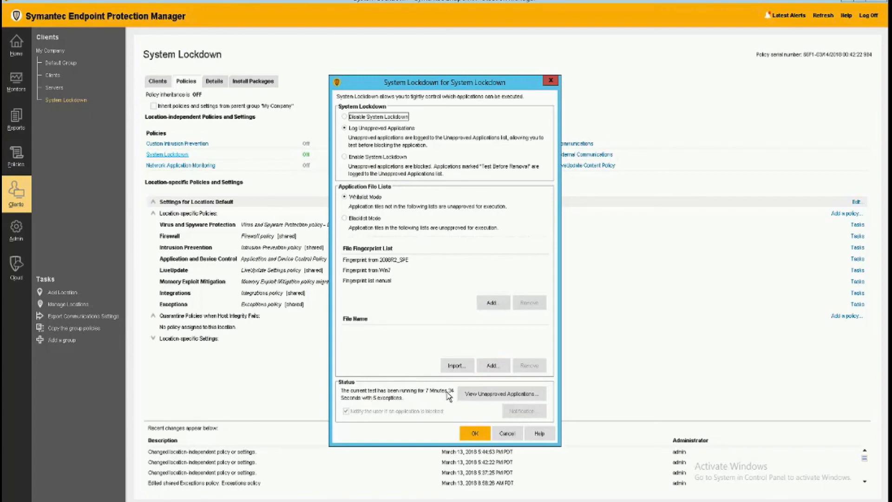
click(476, 395)
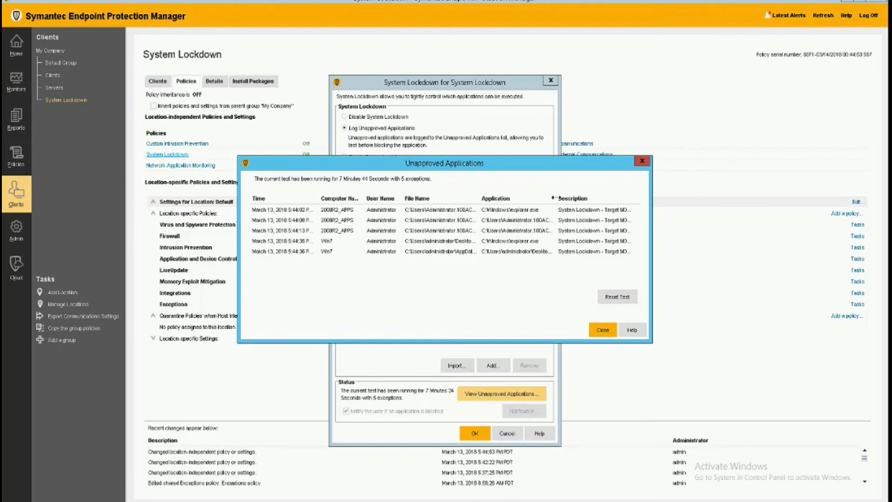
drag(553, 198, 626, 193)
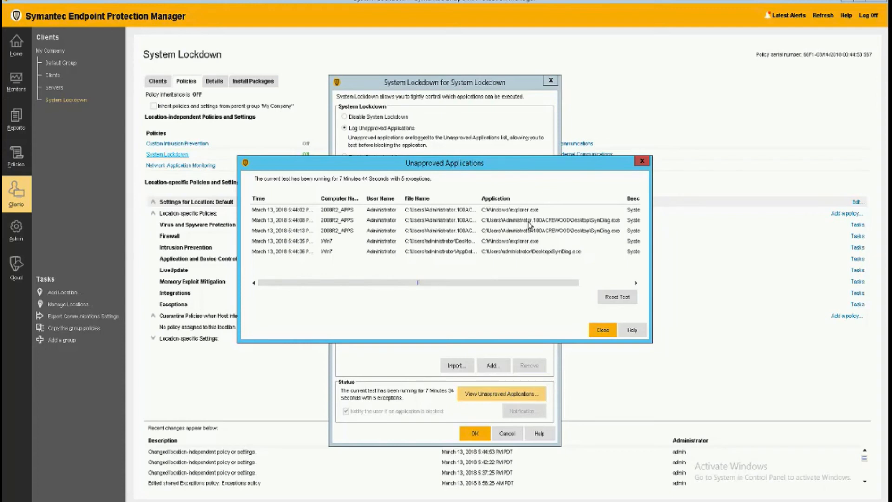
click(603, 330)
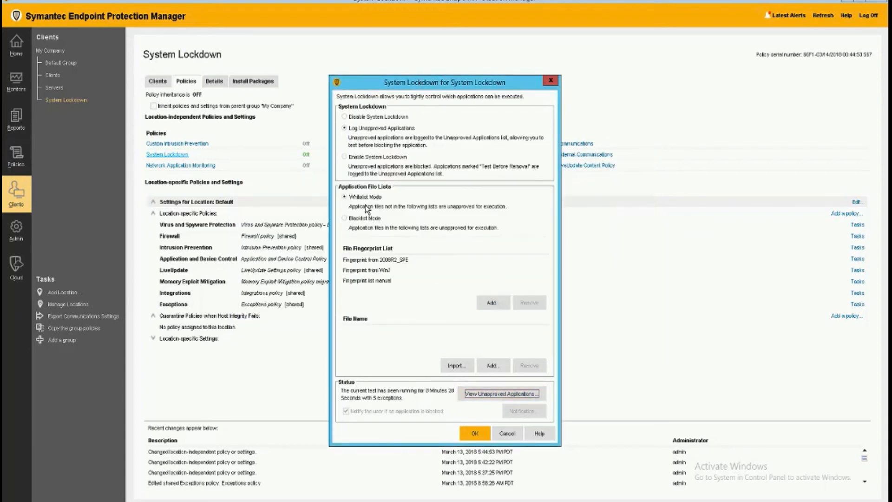
Step: Switch System Lockdown to Enable System Lockdown, save the policy and confirm activating it
click(368, 159)
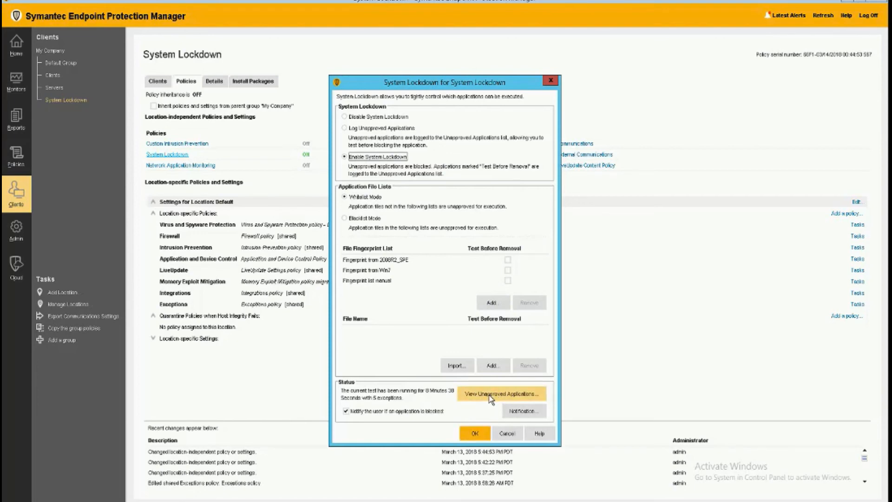
click(475, 434)
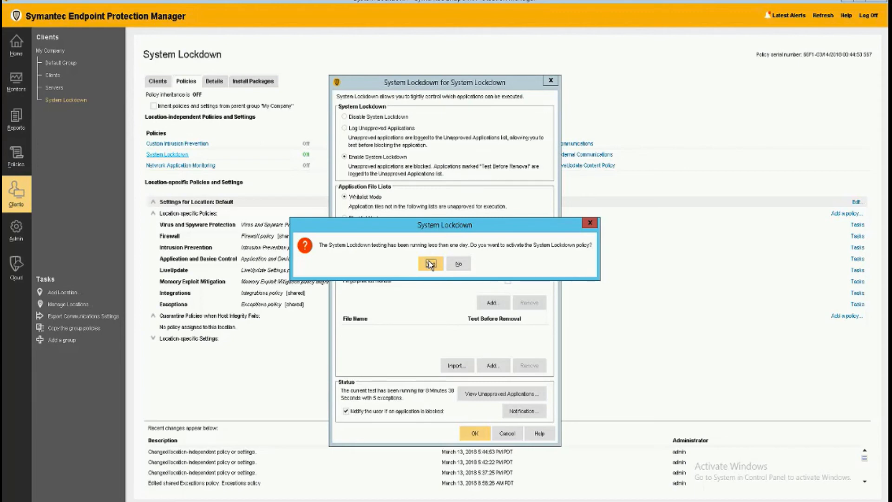
click(430, 264)
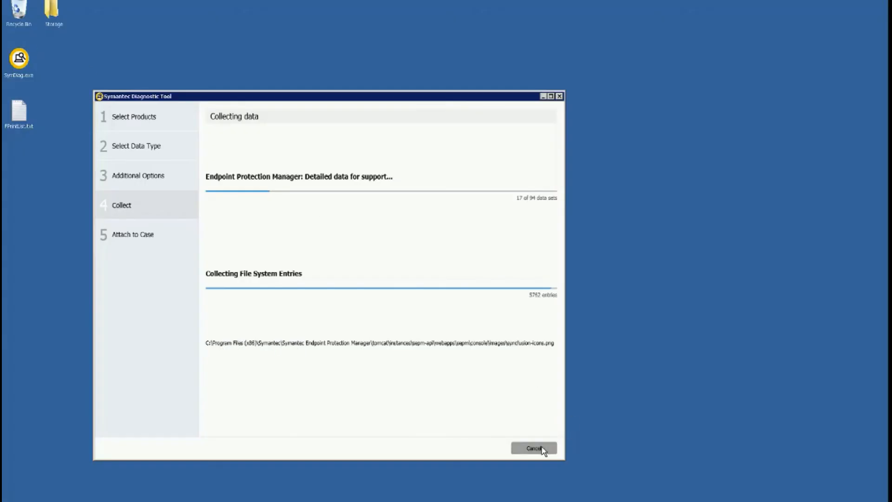
Step: Cancel the server's support data collection and exit the diagnostic tool without saving scan results
click(535, 448)
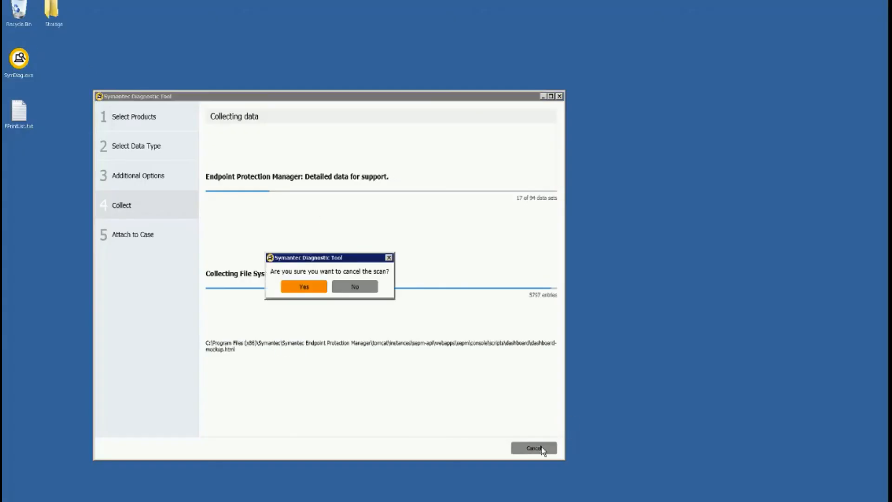
click(305, 287)
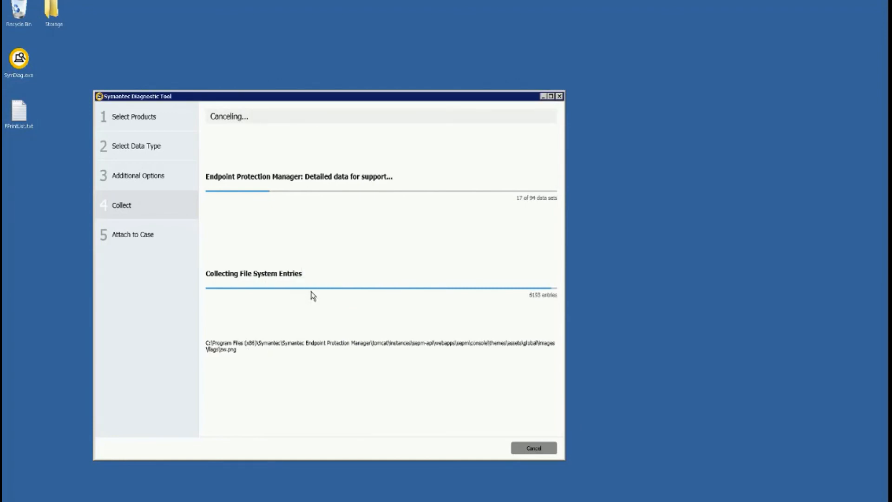
click(559, 97)
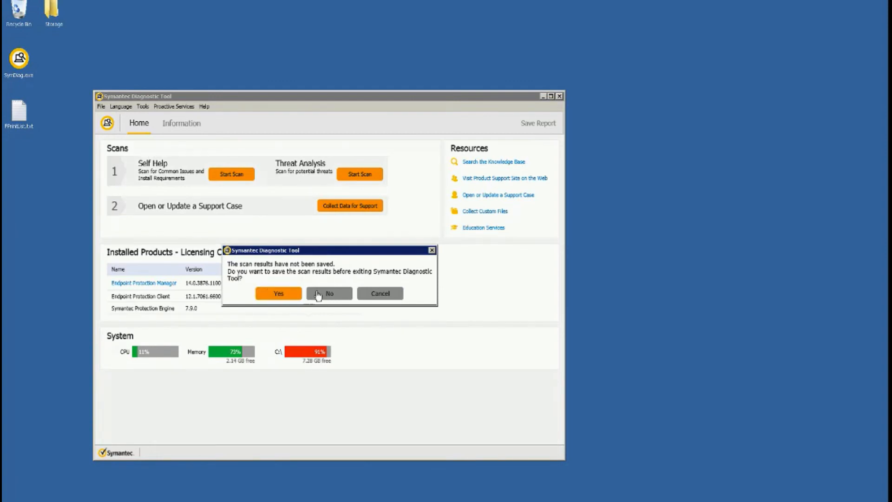
click(321, 293)
click(446, 288)
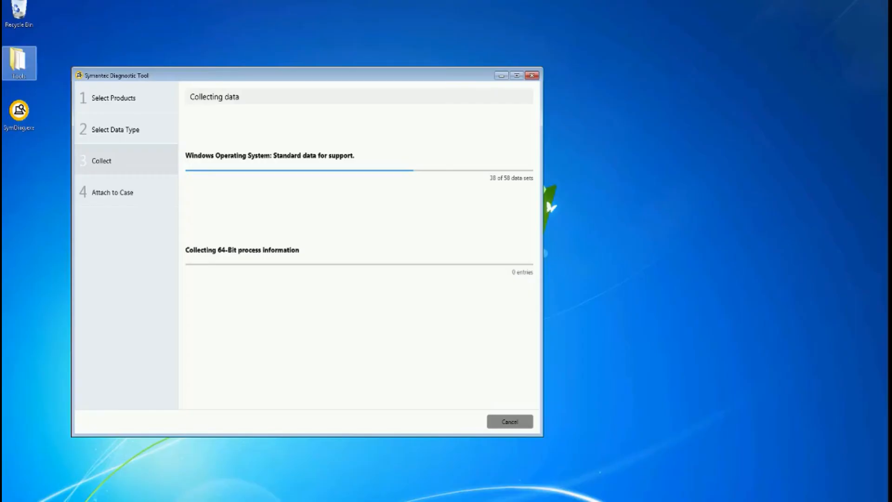
Step: Cancel the Win7 client's data collection and exit the diagnostic tool without saving scan results
click(518, 425)
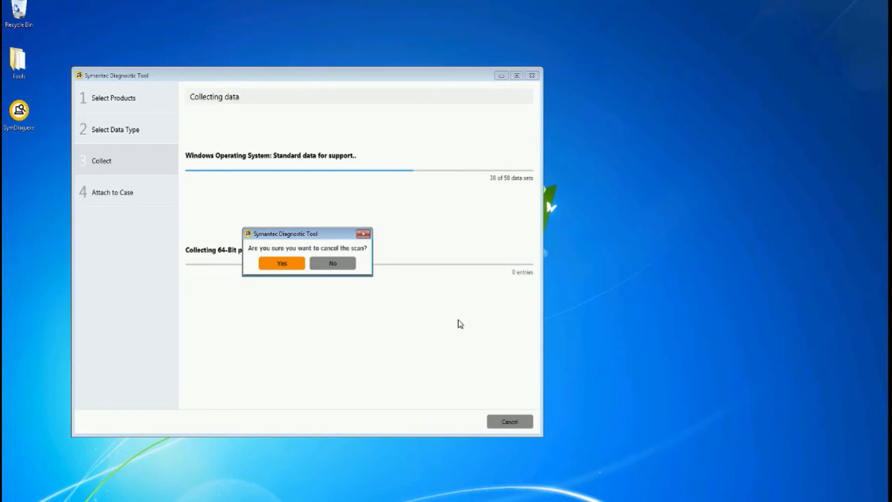
click(294, 266)
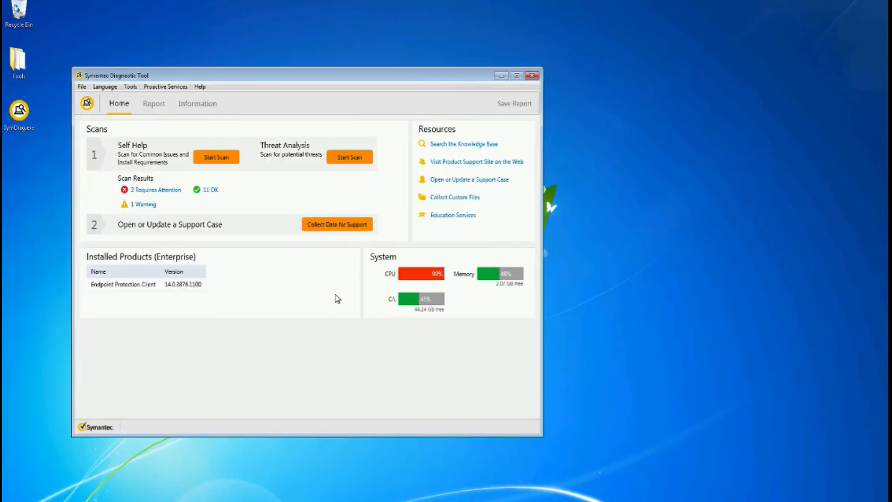
click(534, 77)
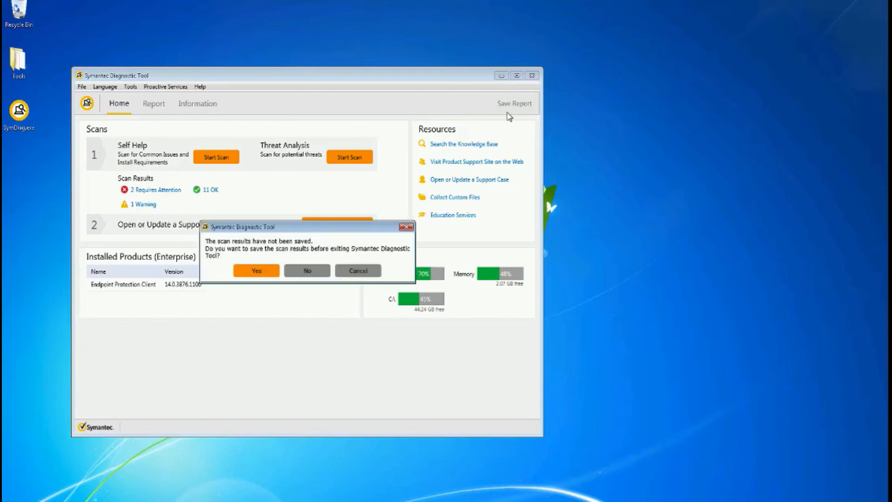
click(298, 273)
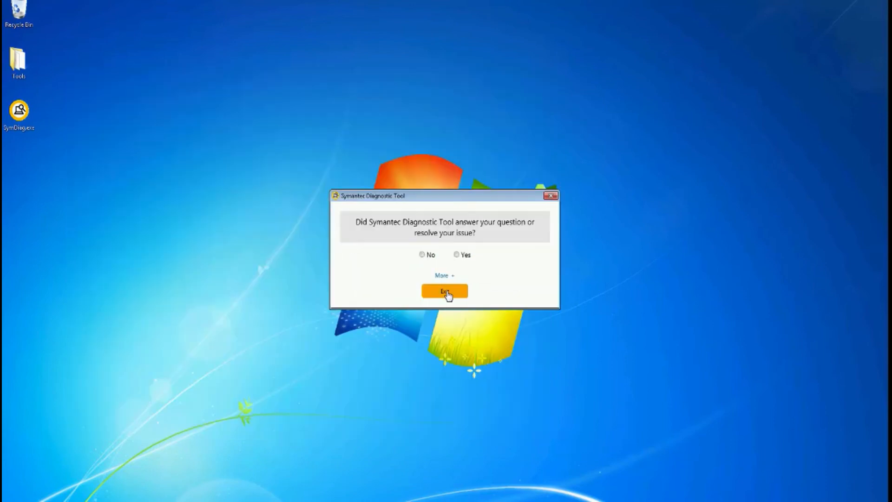
click(446, 293)
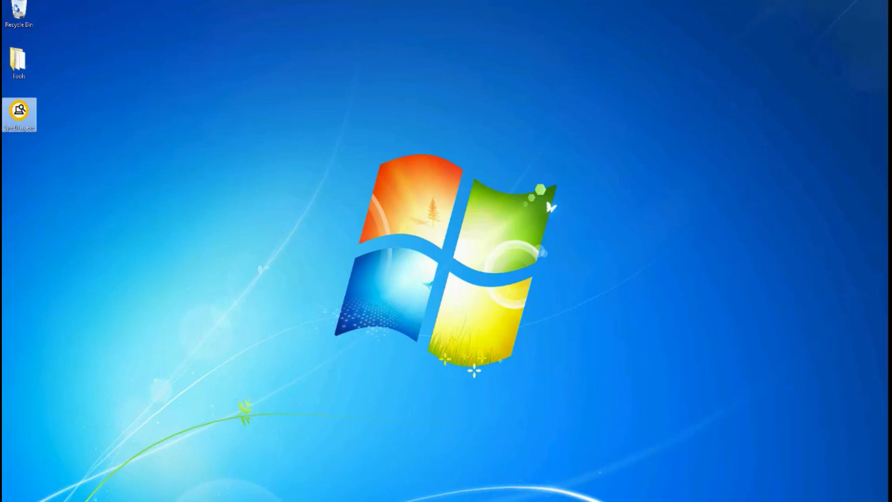
Step: Try to launch SymDiag.exe on the Win7 client and dismiss the dialog that appears
double_click(27, 119)
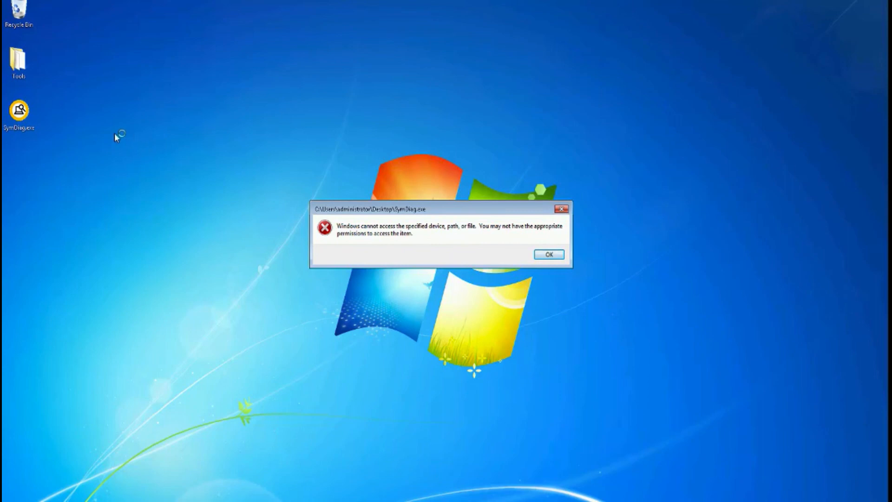
click(549, 255)
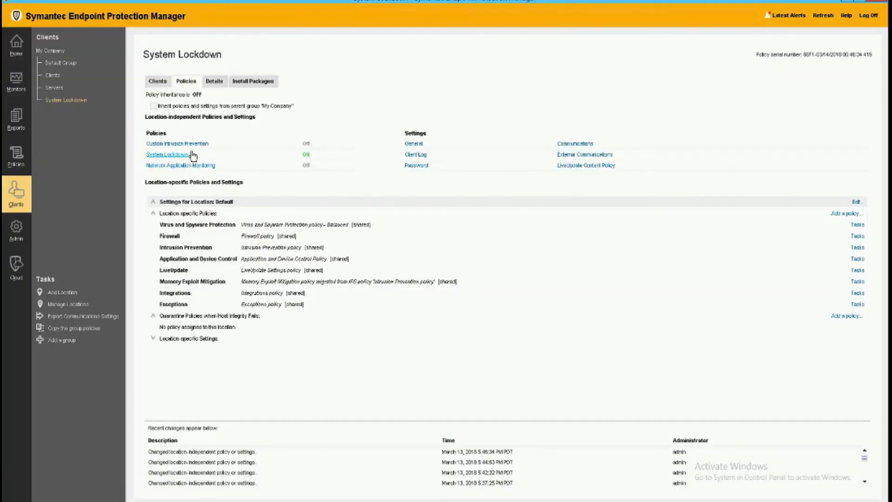
Step: Open the System Lockdown policy and review the notification message shown to users when an application is blocked
click(183, 155)
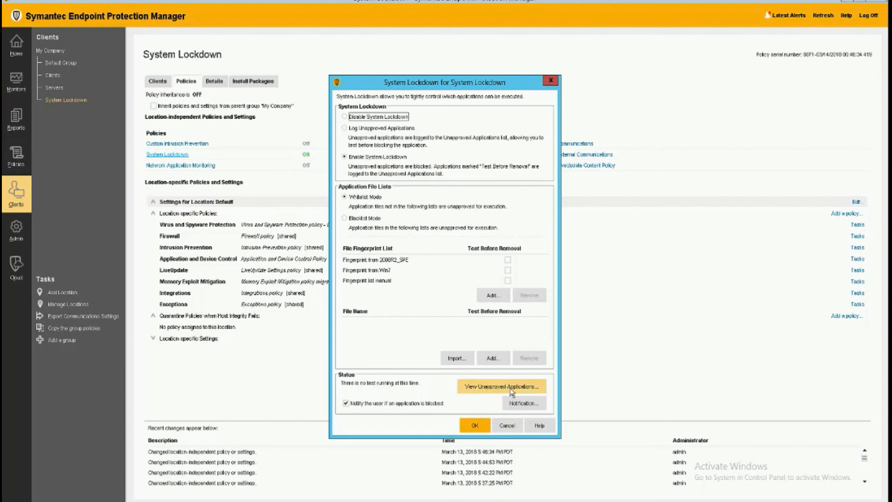
click(522, 404)
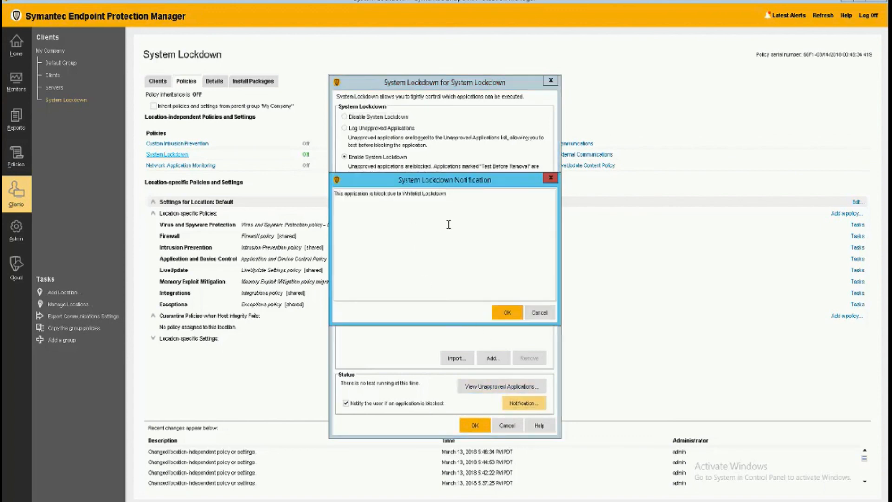
click(510, 315)
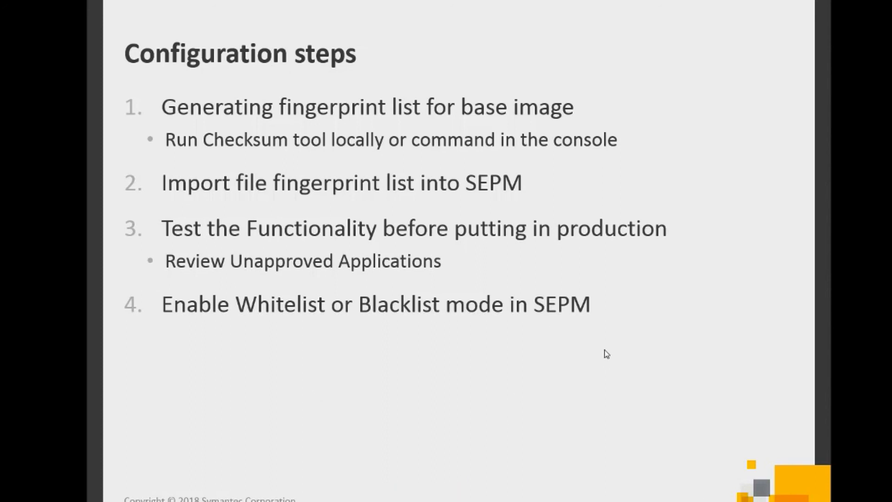
click(583, 337)
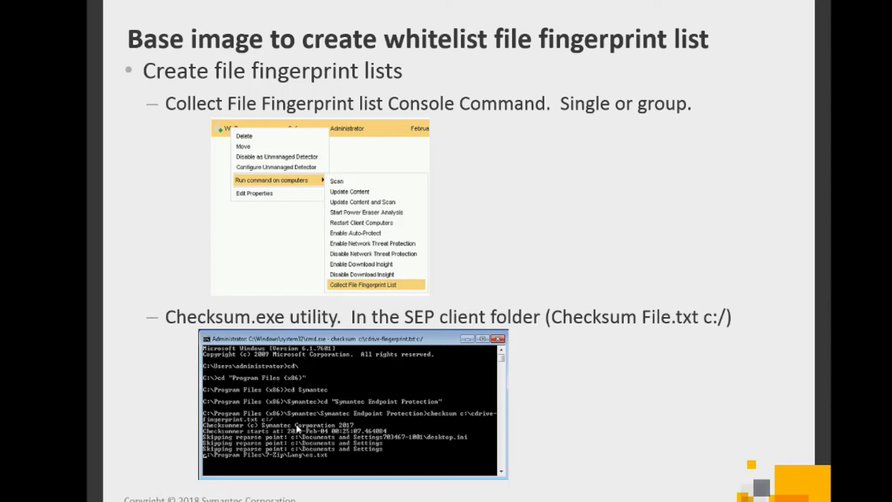
click(412, 427)
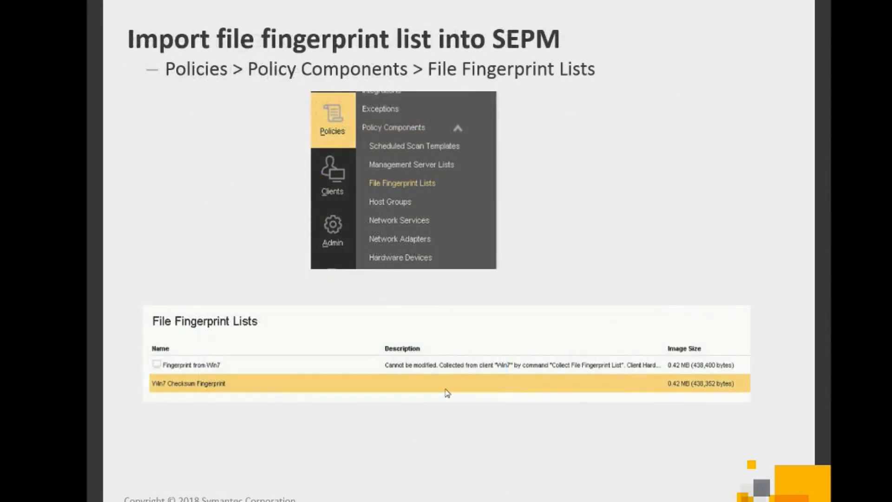
click(472, 374)
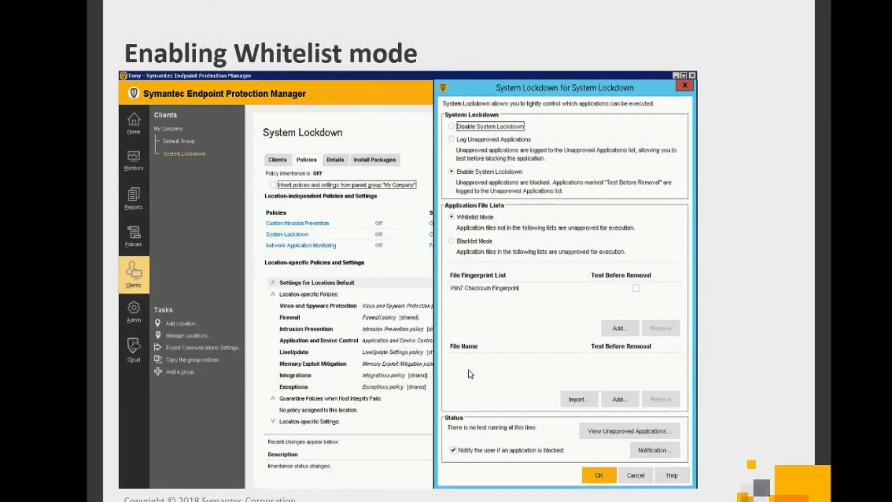